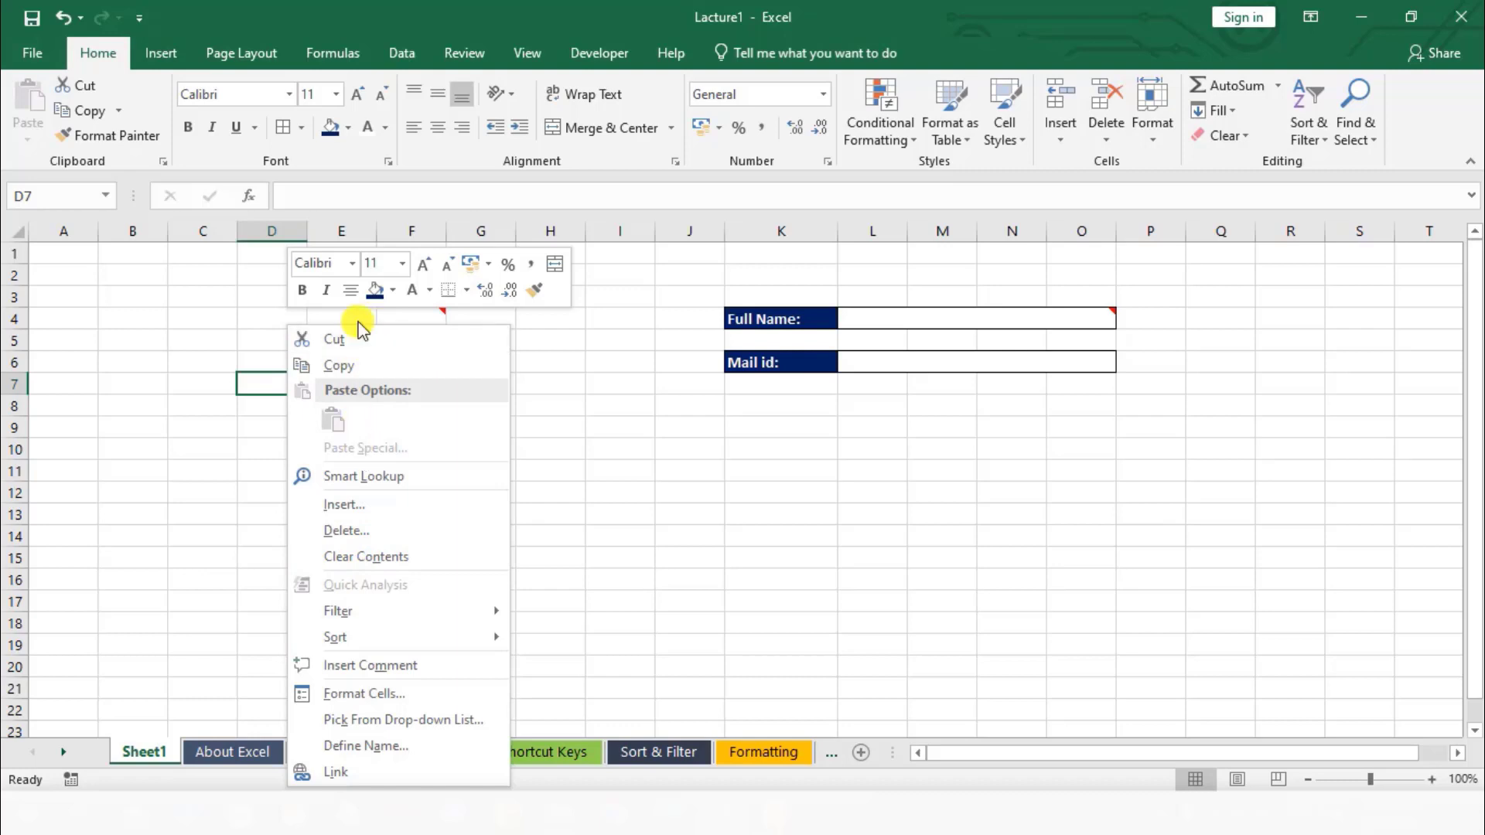
Enter the value 100 in cell D9 of Sheet1
left_click(577, 483)
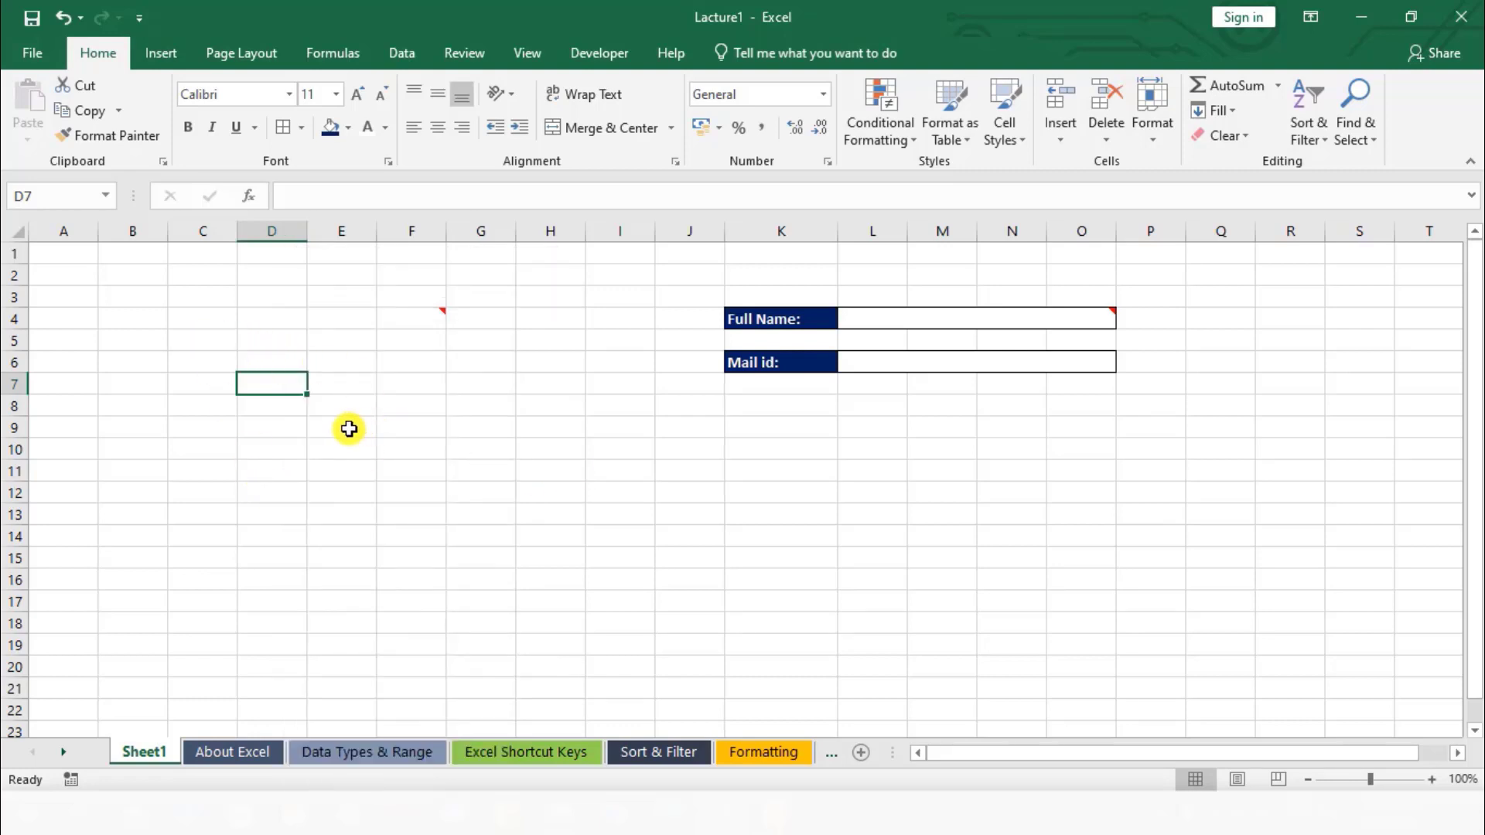
left_click(265, 433)
double_click(265, 433)
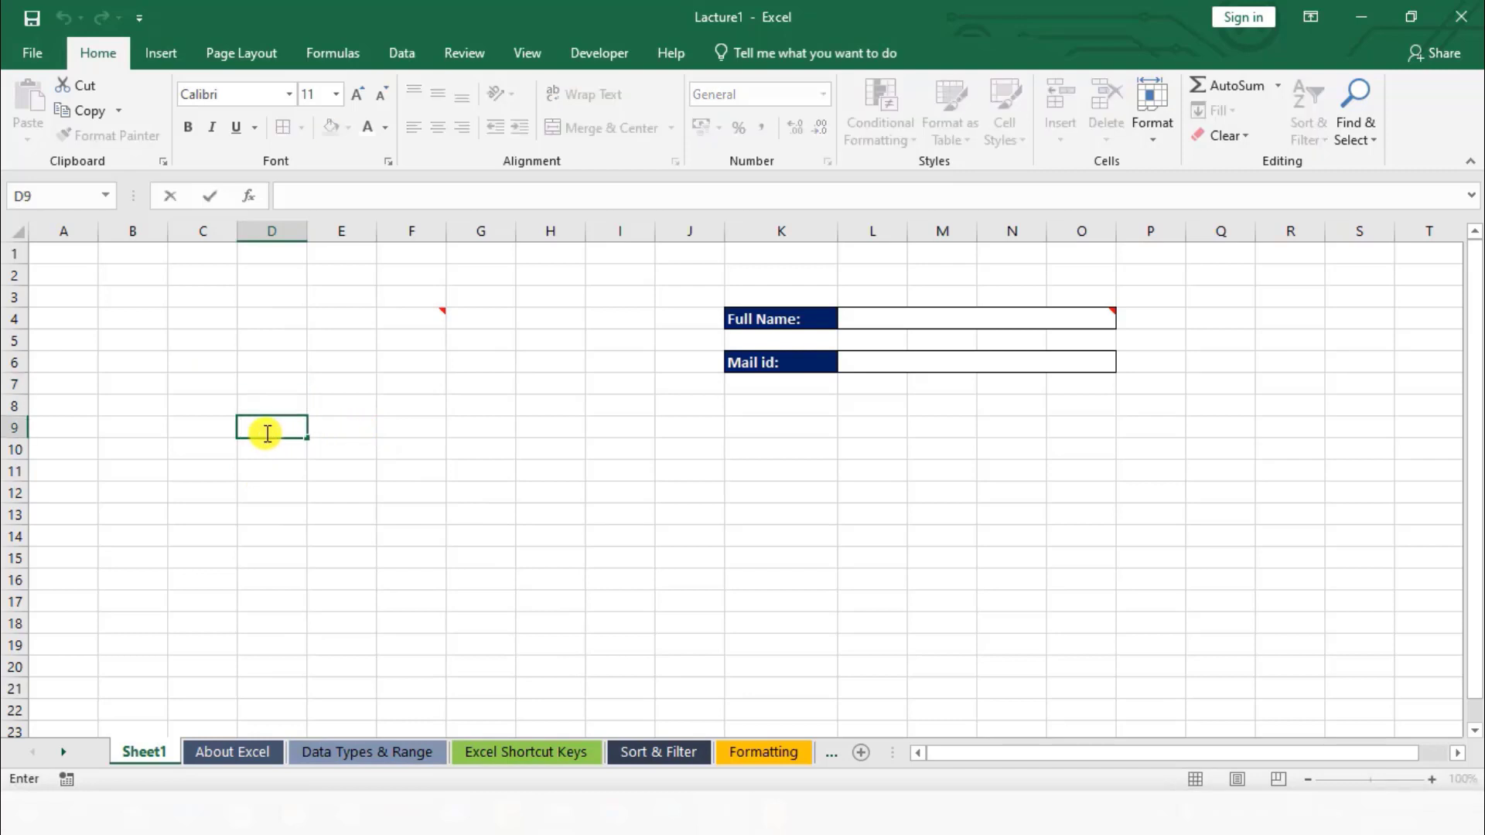
type("100")
left_click(275, 471)
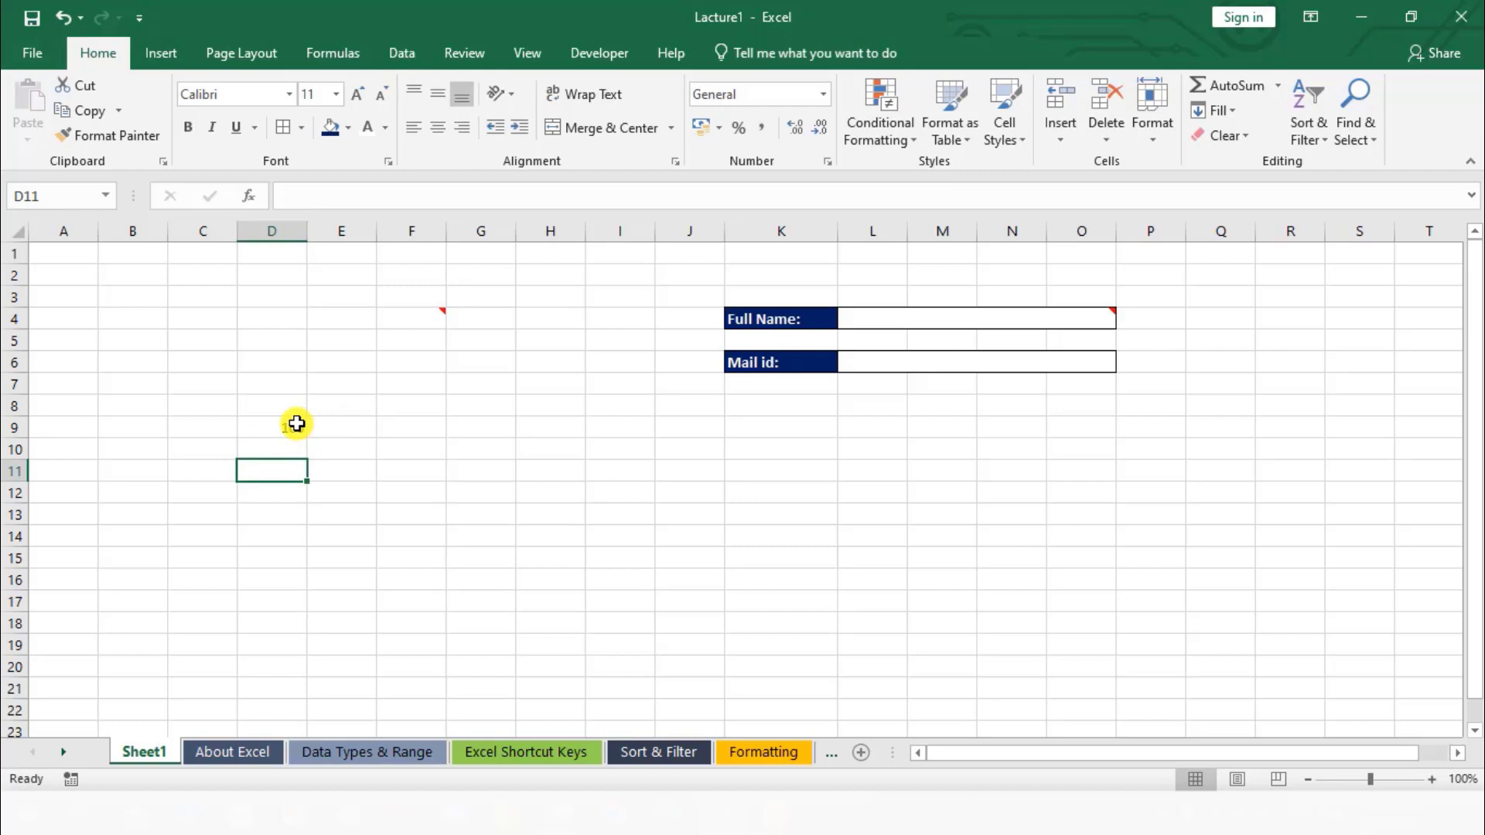
key("Up")
key("Up")
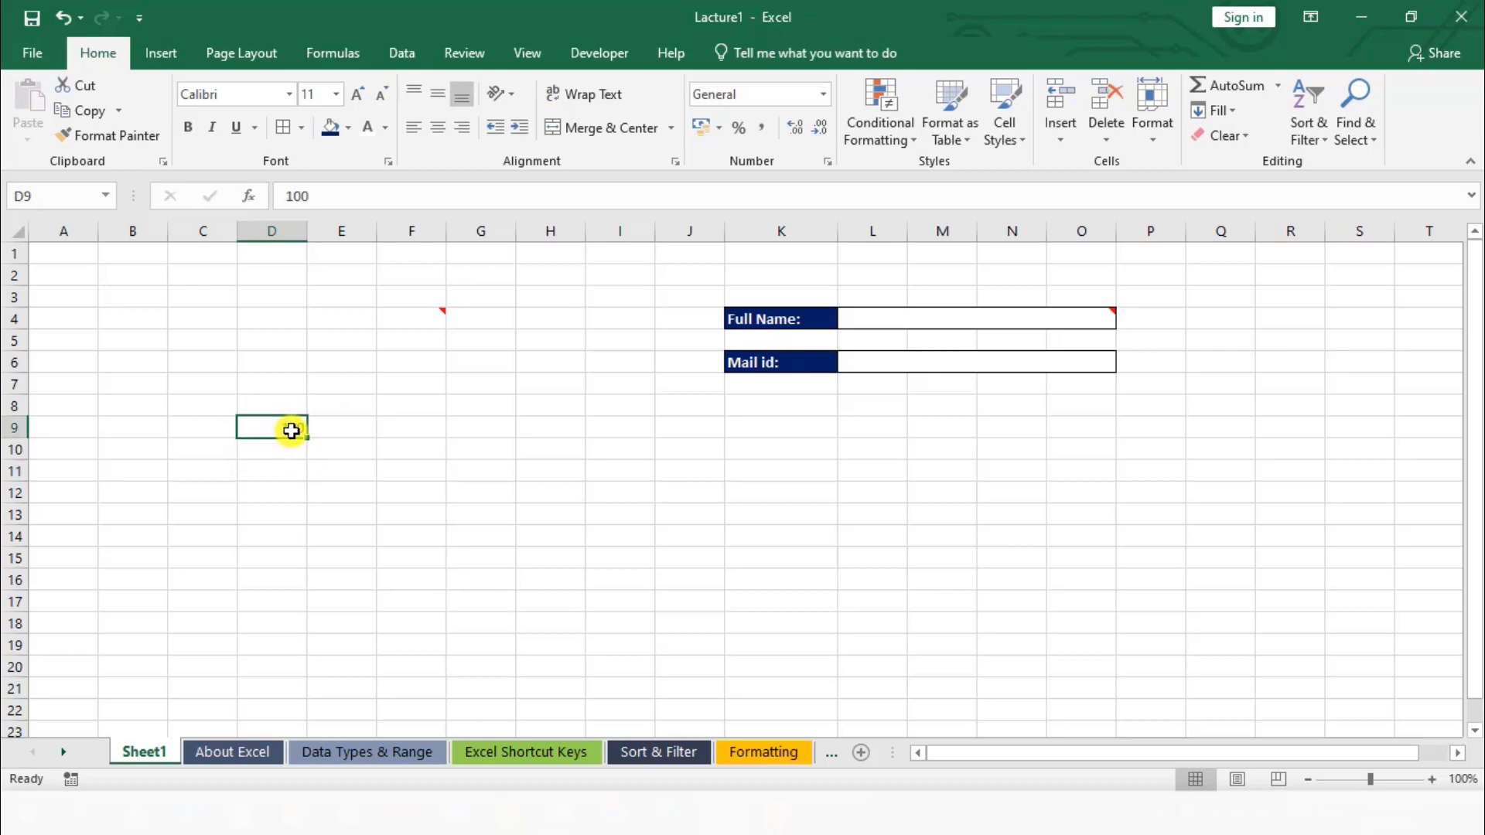
left_click(407, 428)
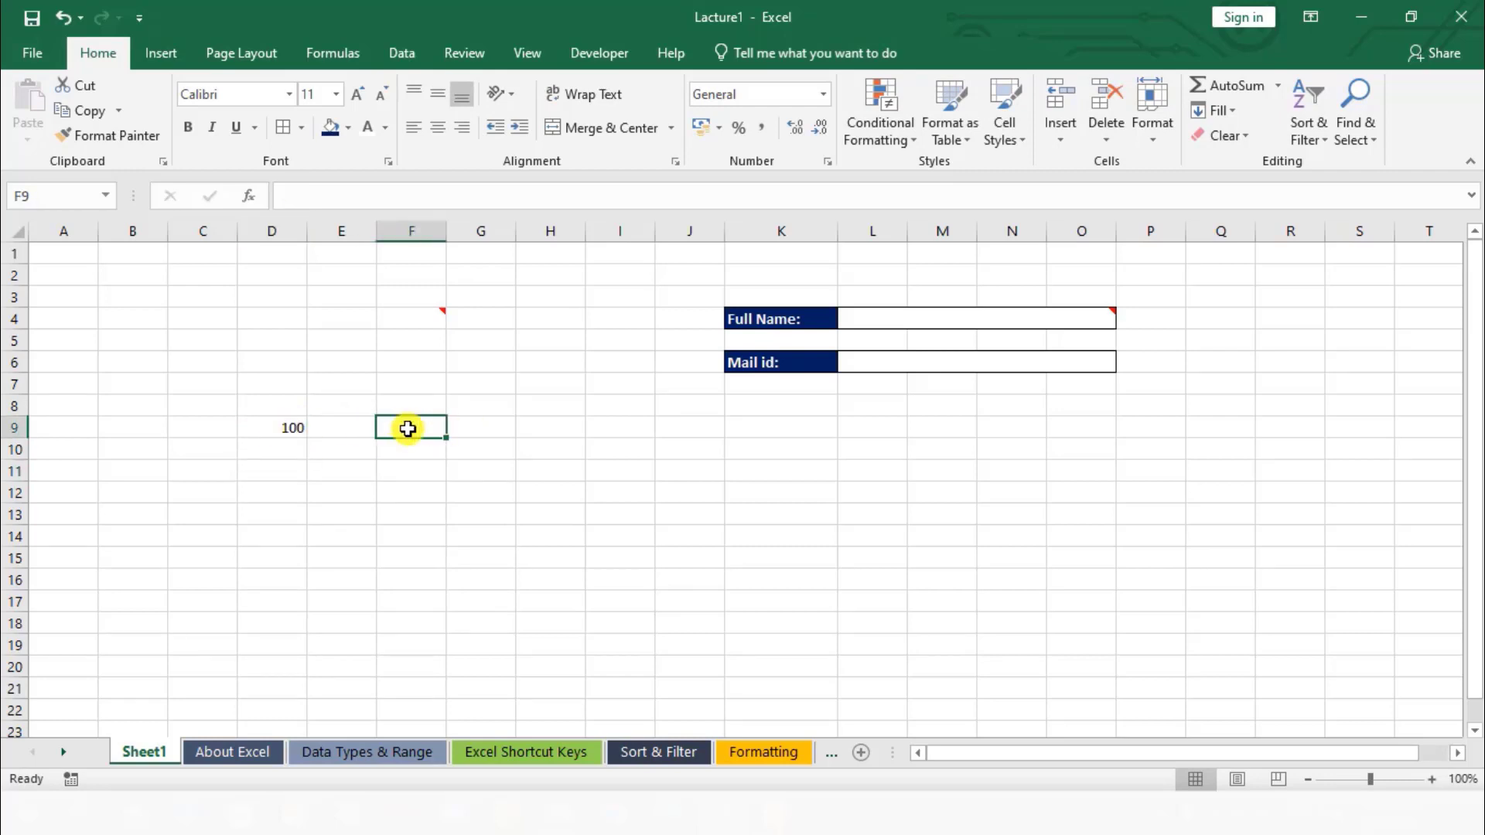
Cut the value from cell D9 and paste it into cell F9
left_click(273, 426)
right_click(272, 427)
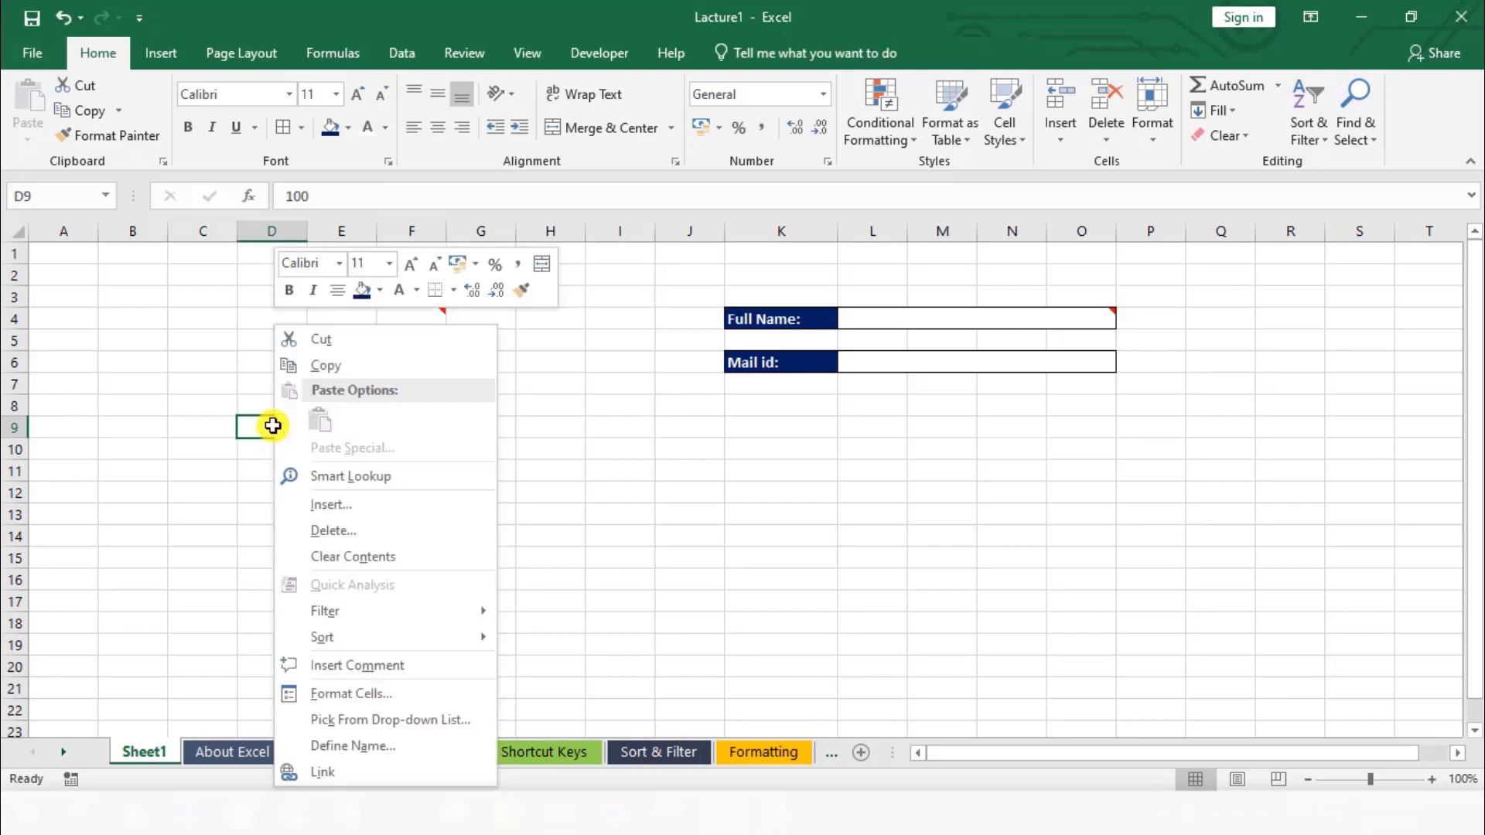
left_click(313, 340)
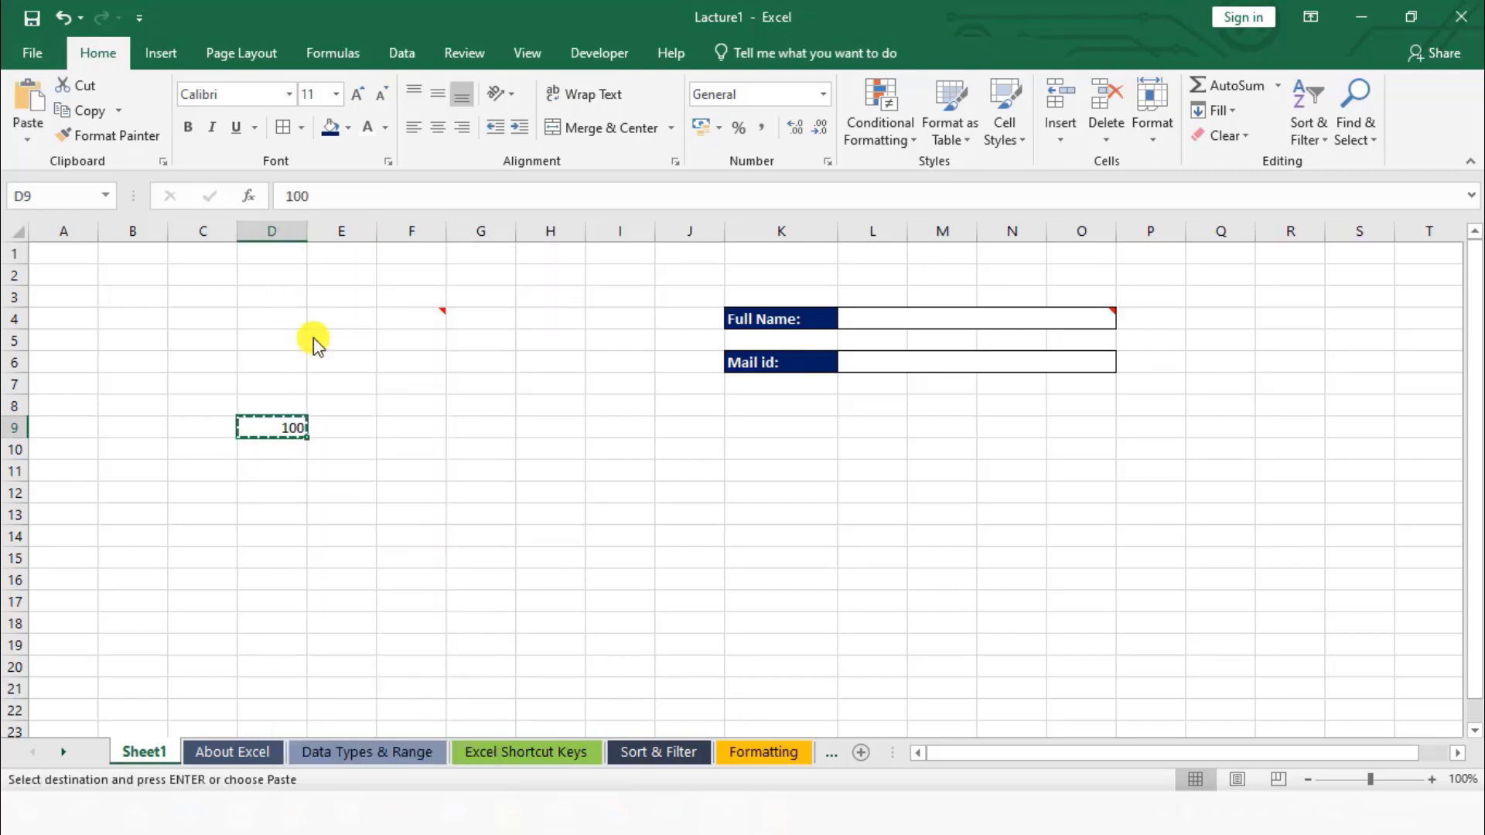
left_click(410, 431)
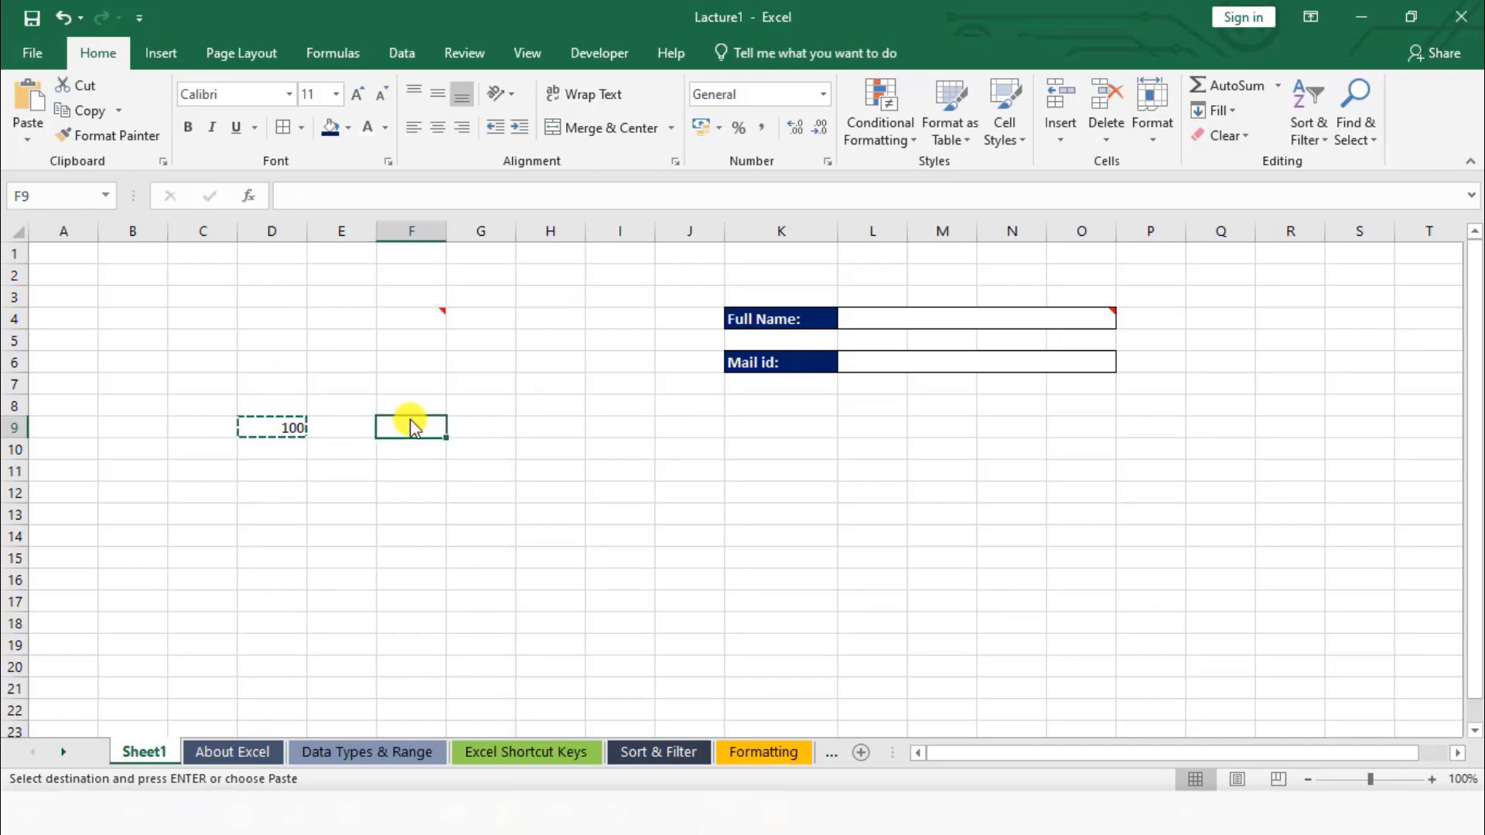
right_click(409, 426)
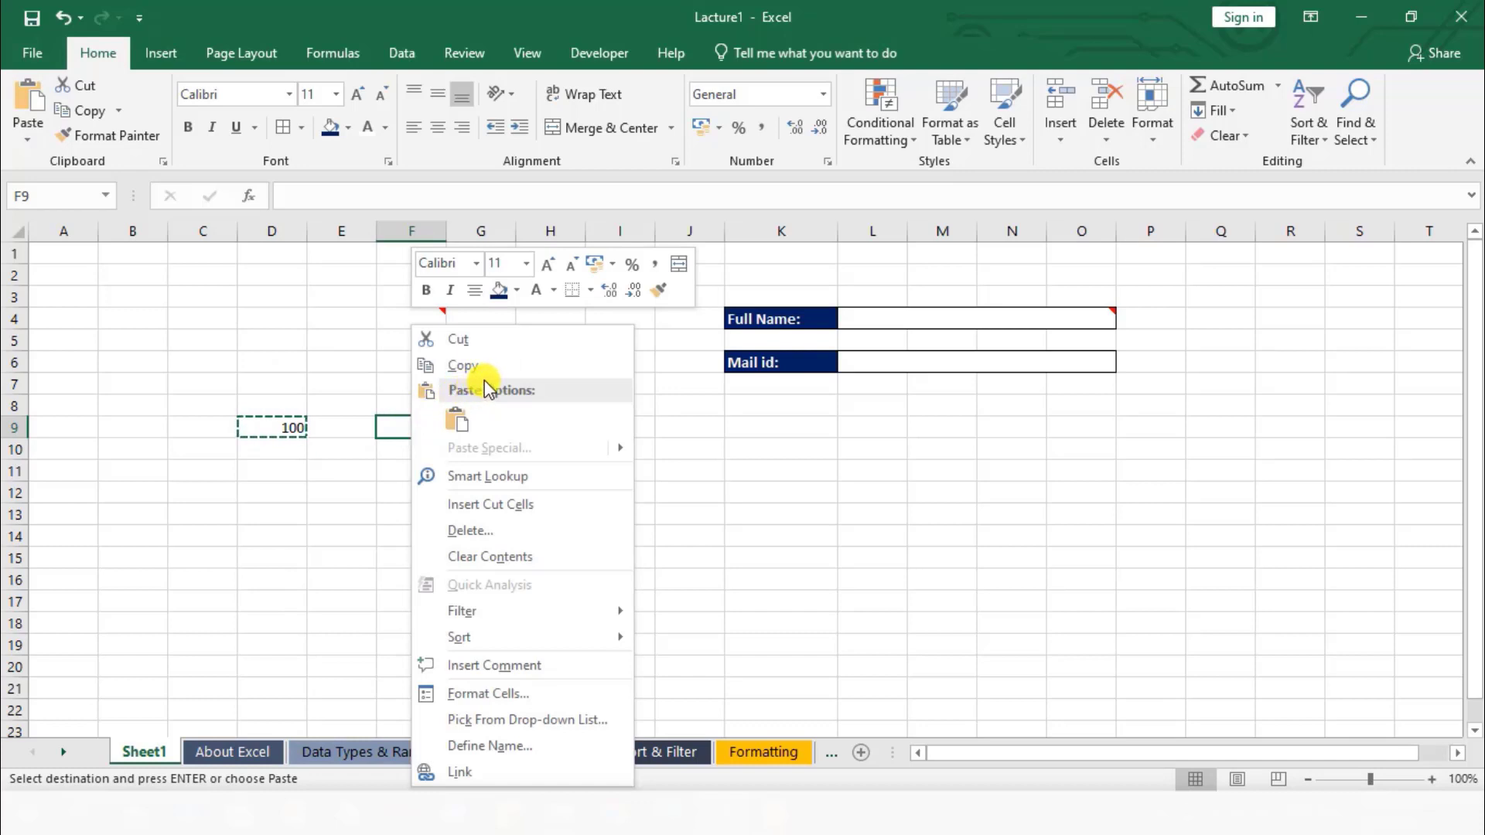
left_click(457, 428)
left_click(390, 468)
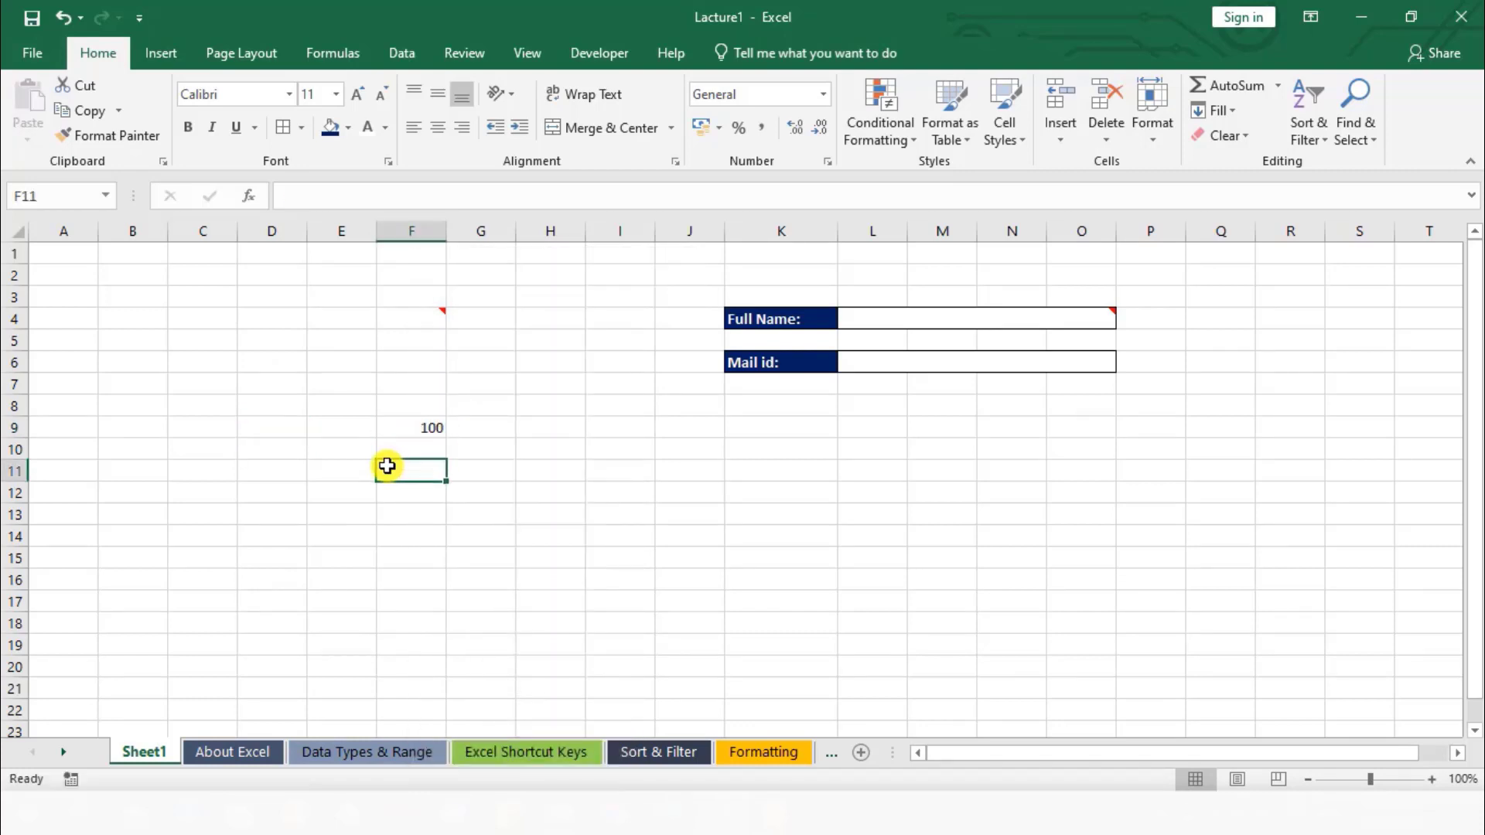
left_click(285, 428)
Move the content of cell F9 to cell C7 by cutting and pasting it
left_click(433, 431)
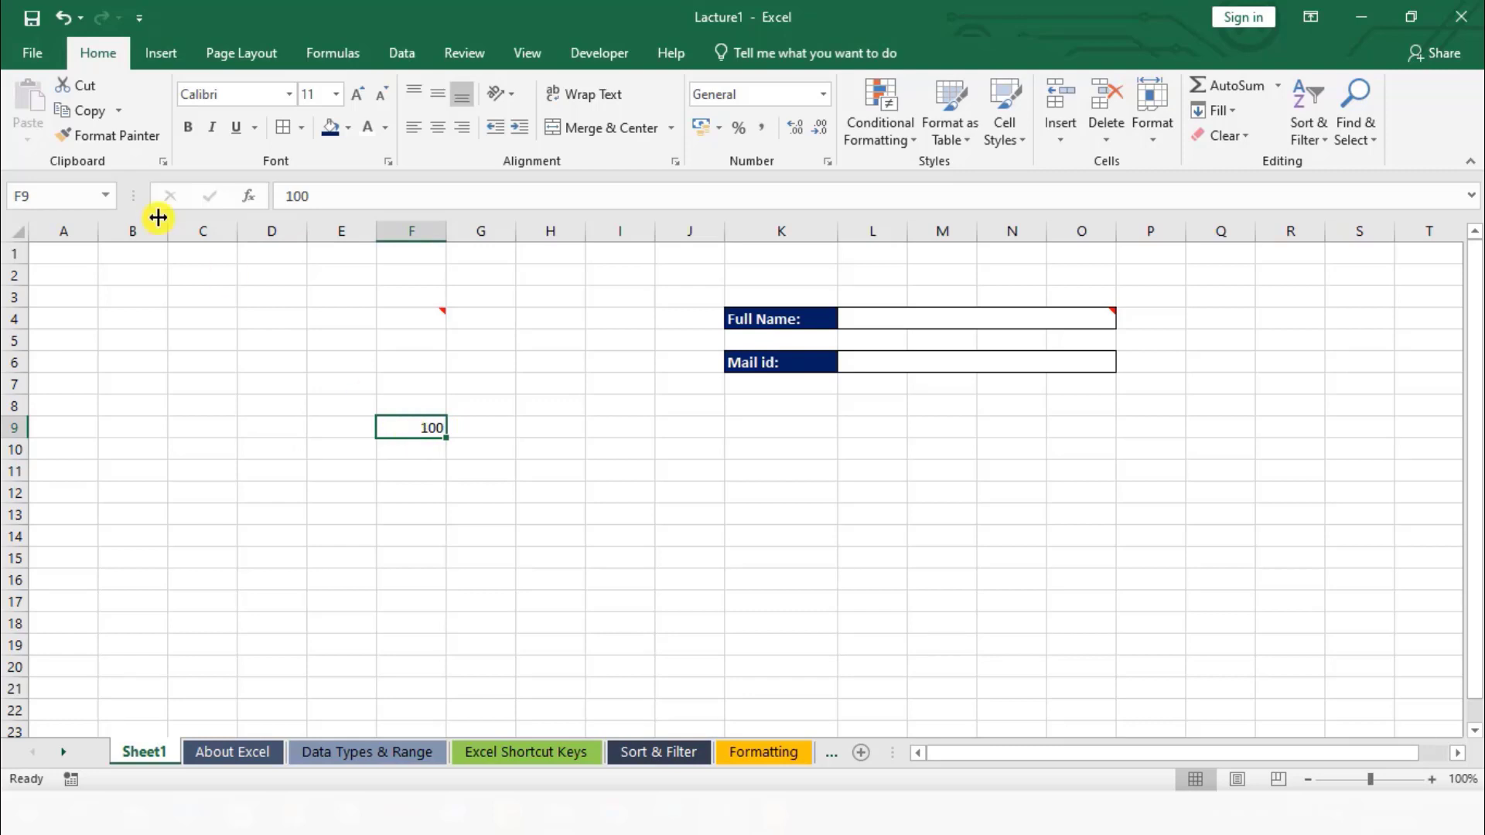
left_click(79, 97)
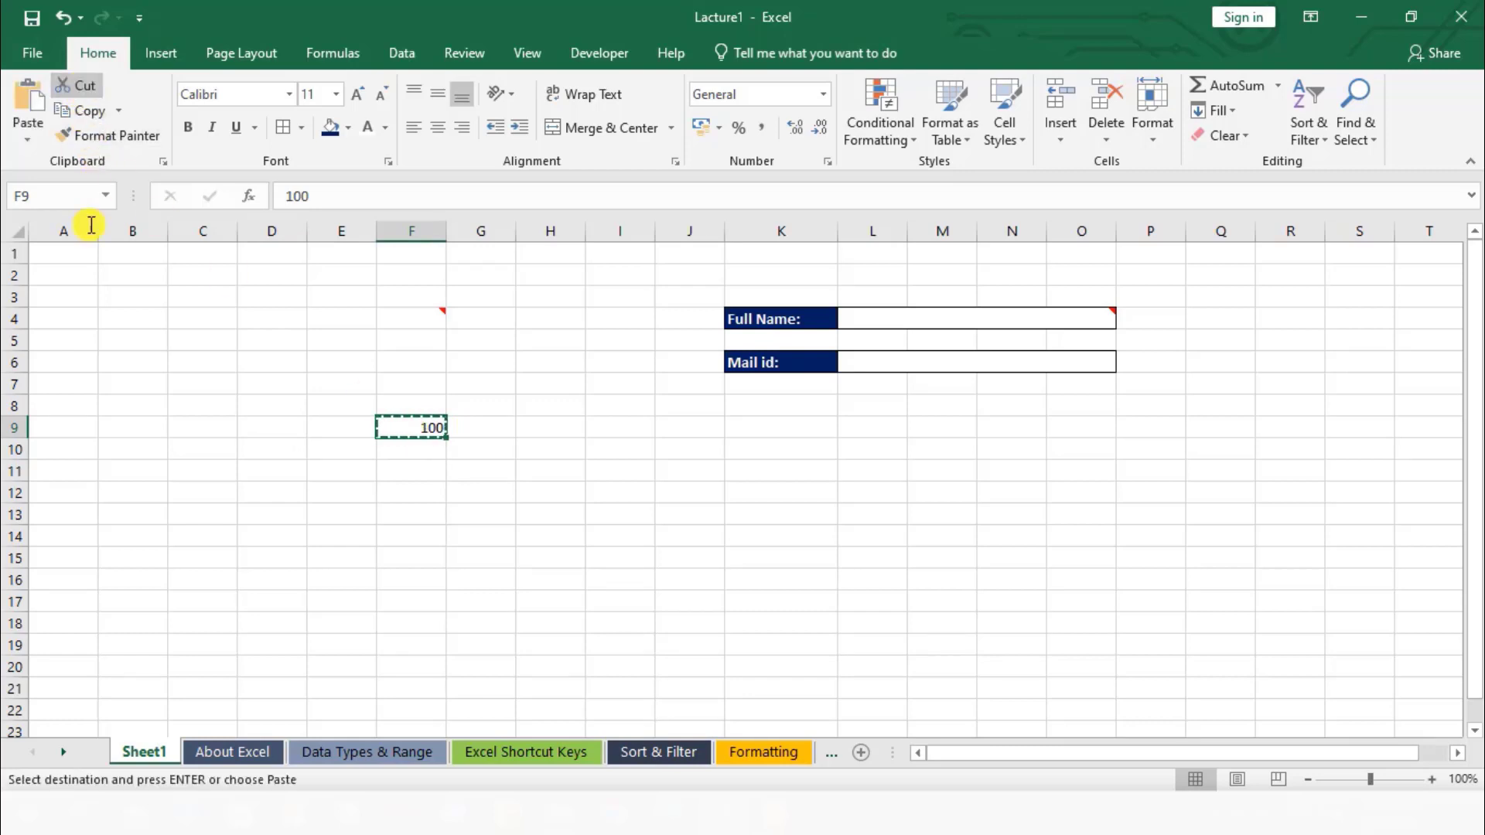
left_click(214, 386)
right_click(214, 386)
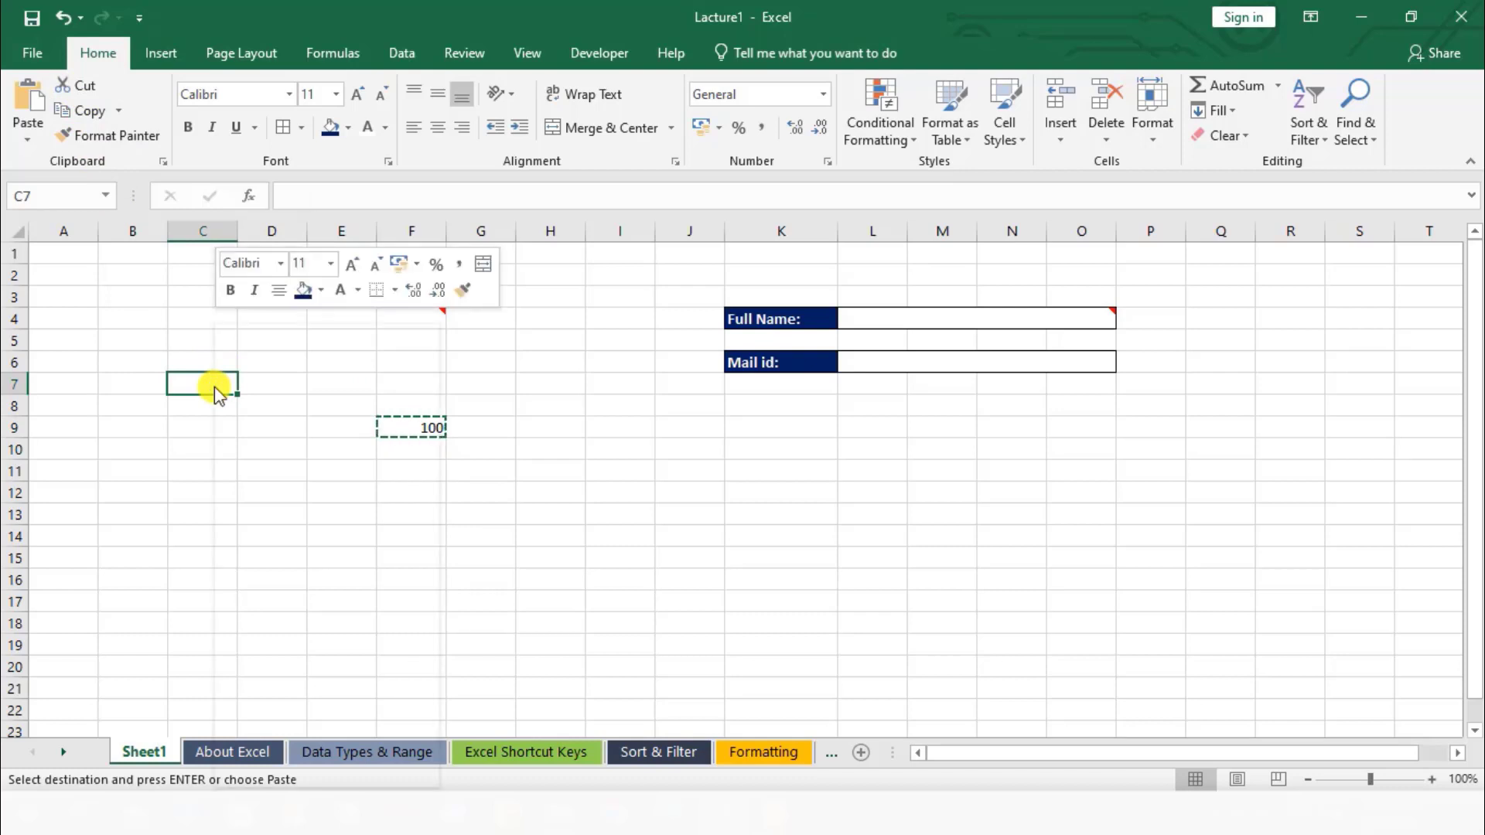
left_click(260, 422)
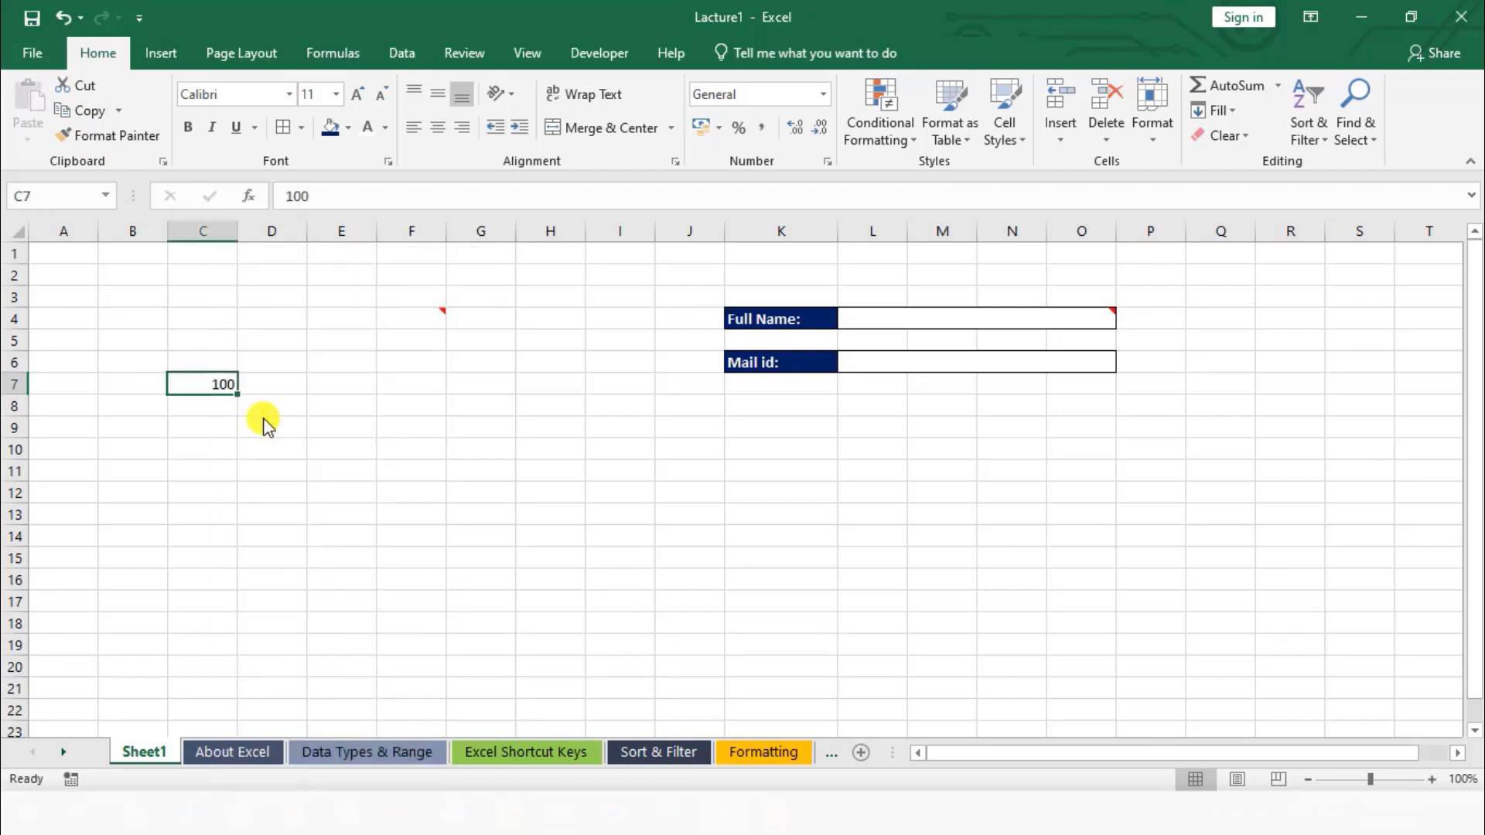
left_click(325, 448)
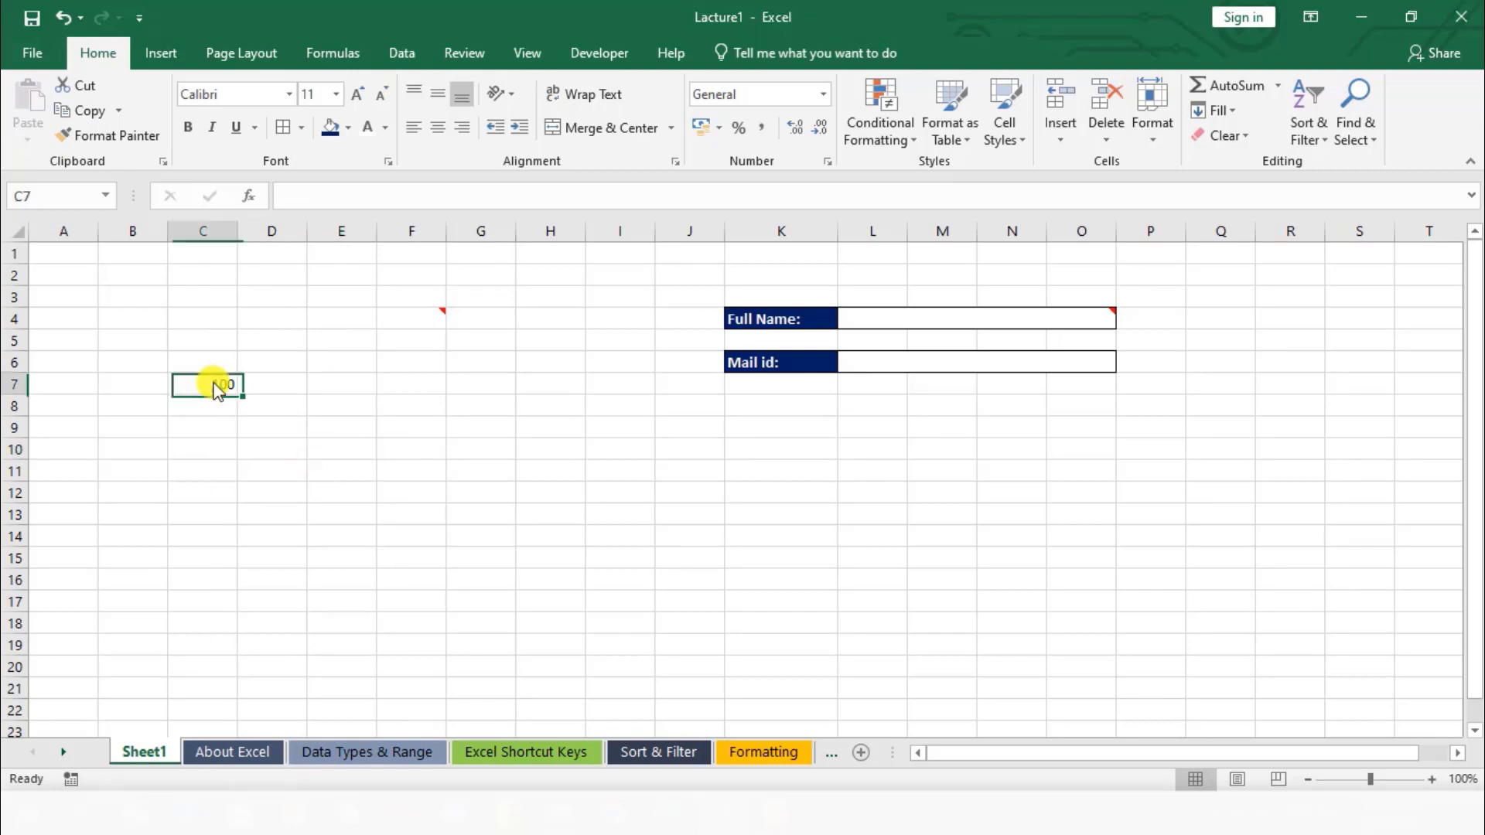
Copy cell C7 and paste it into cell E7 with the regular Paste option
right_click(214, 384)
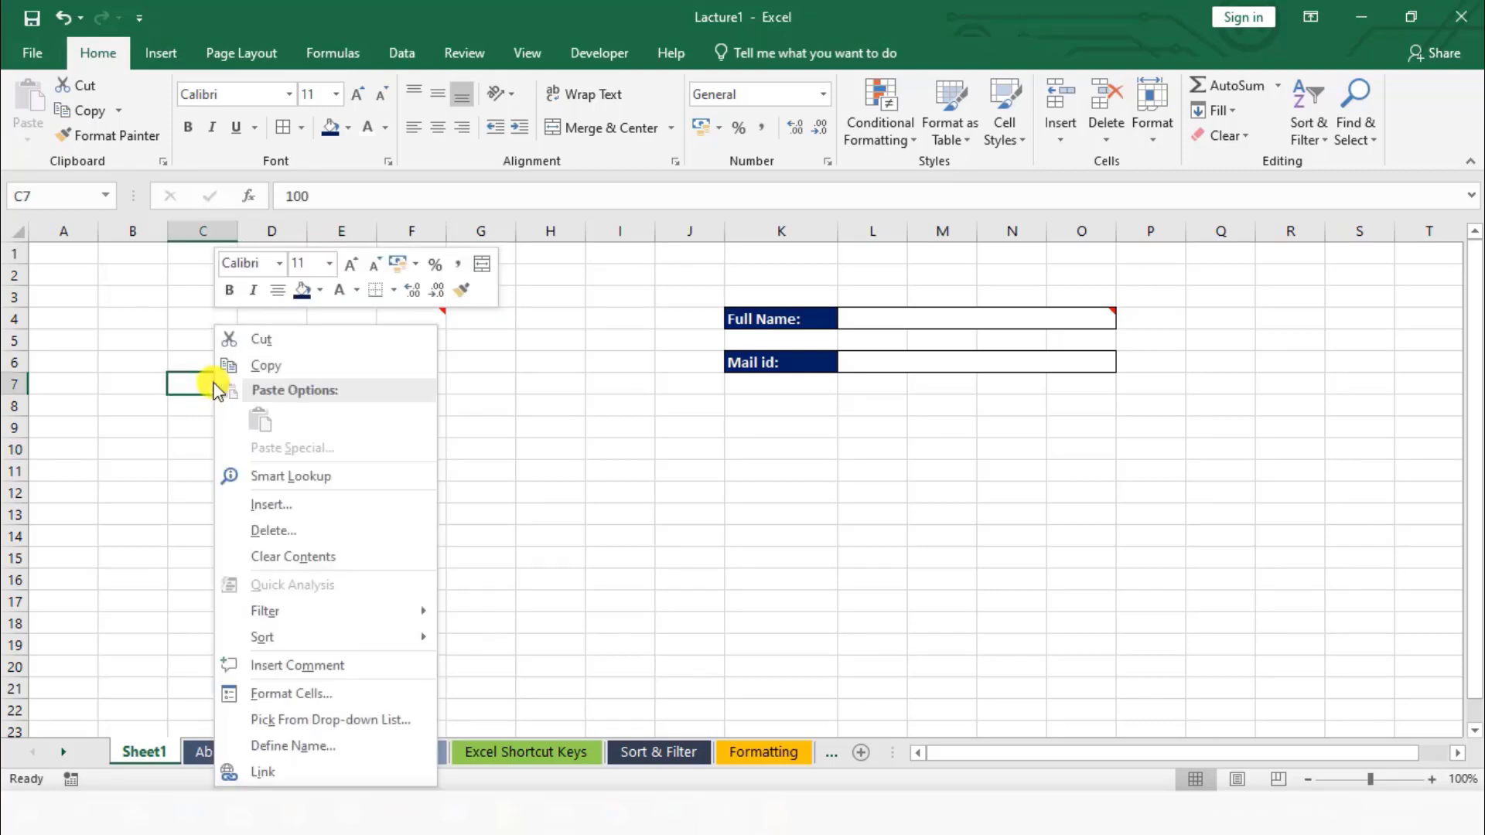
left_click(259, 365)
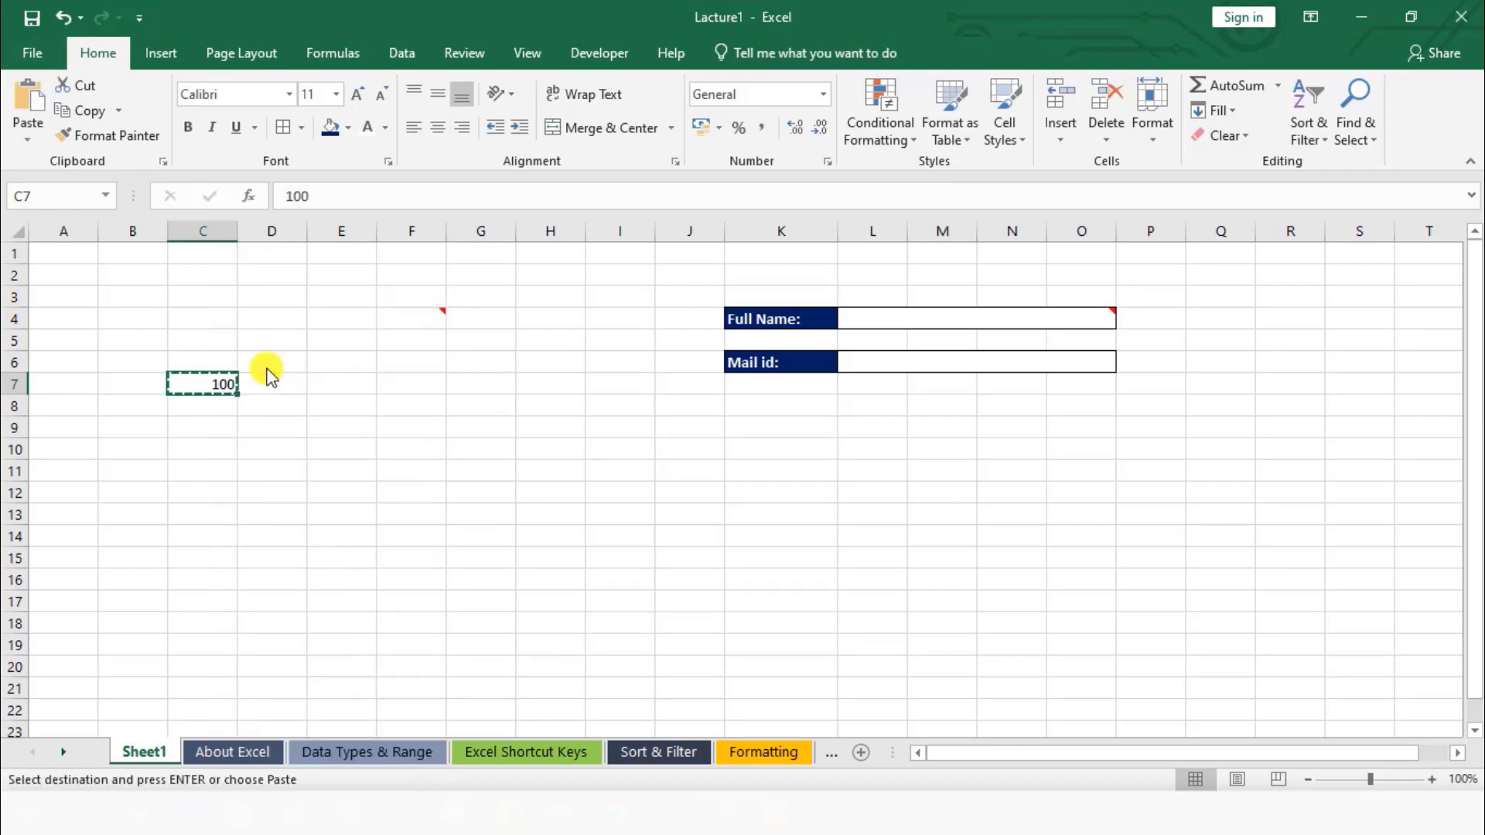
left_click(349, 385)
right_click(349, 385)
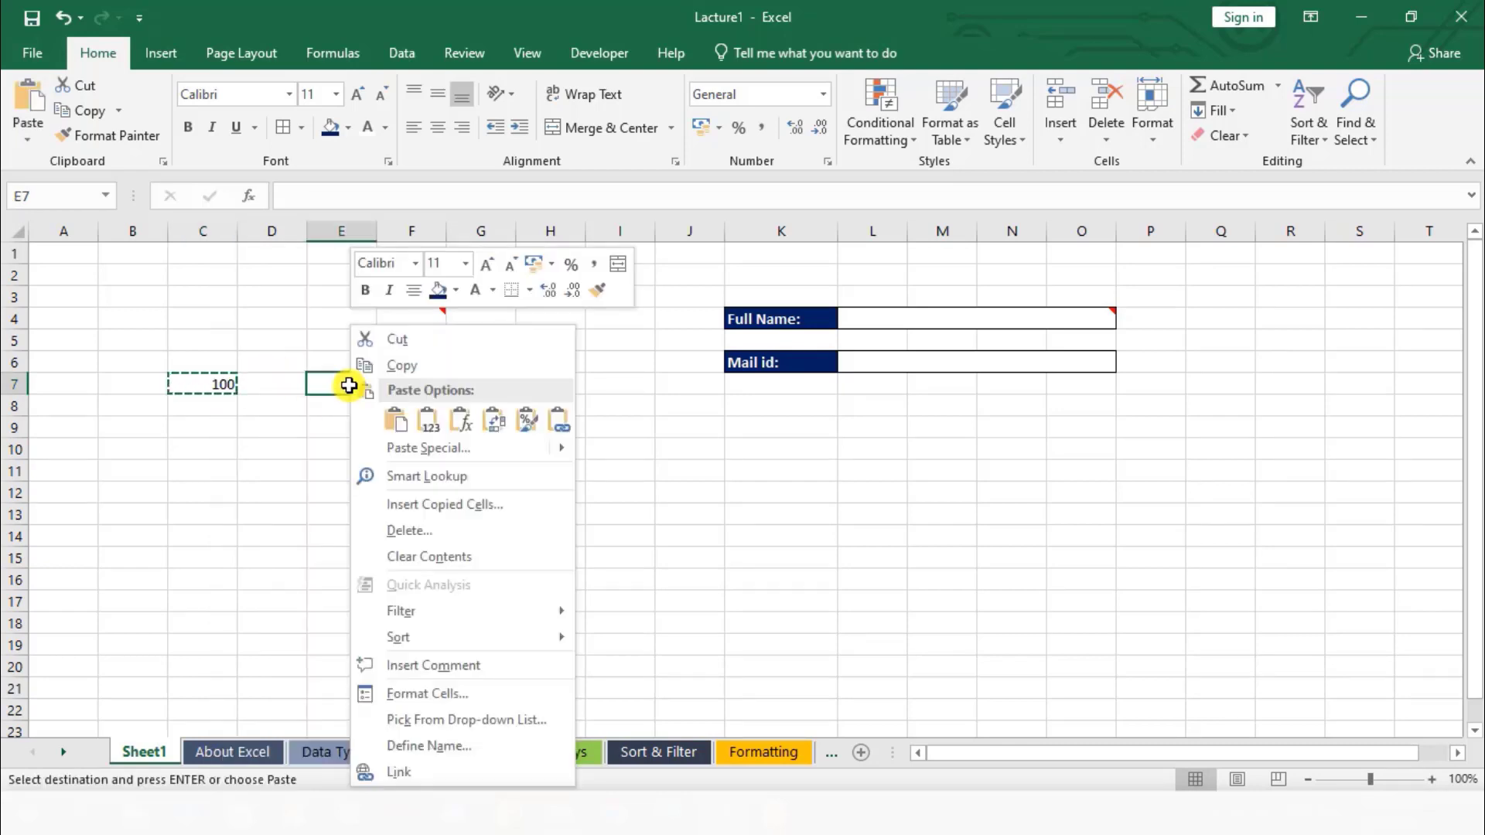
left_click(395, 419)
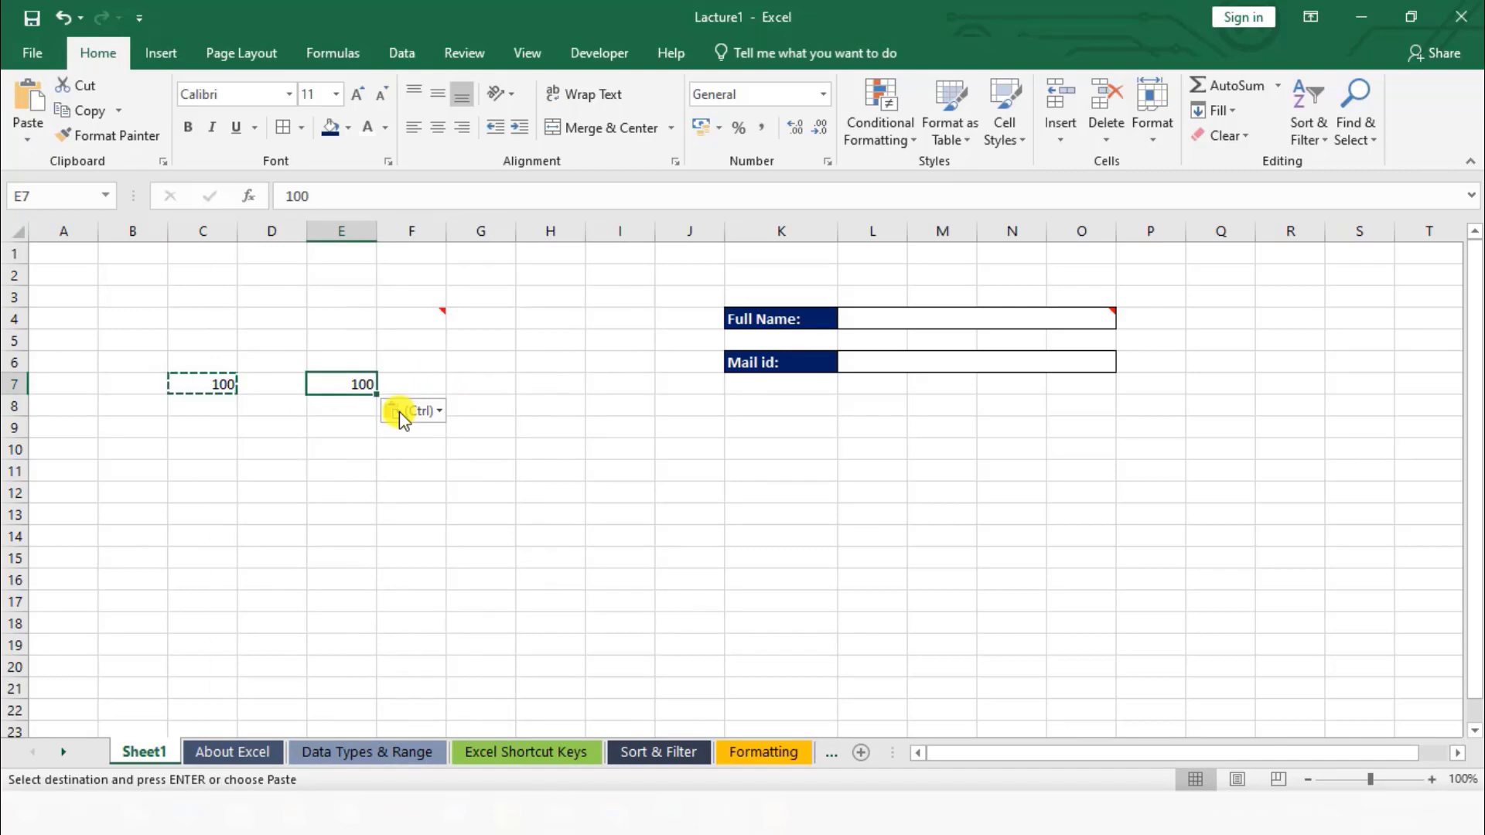
left_click(298, 447)
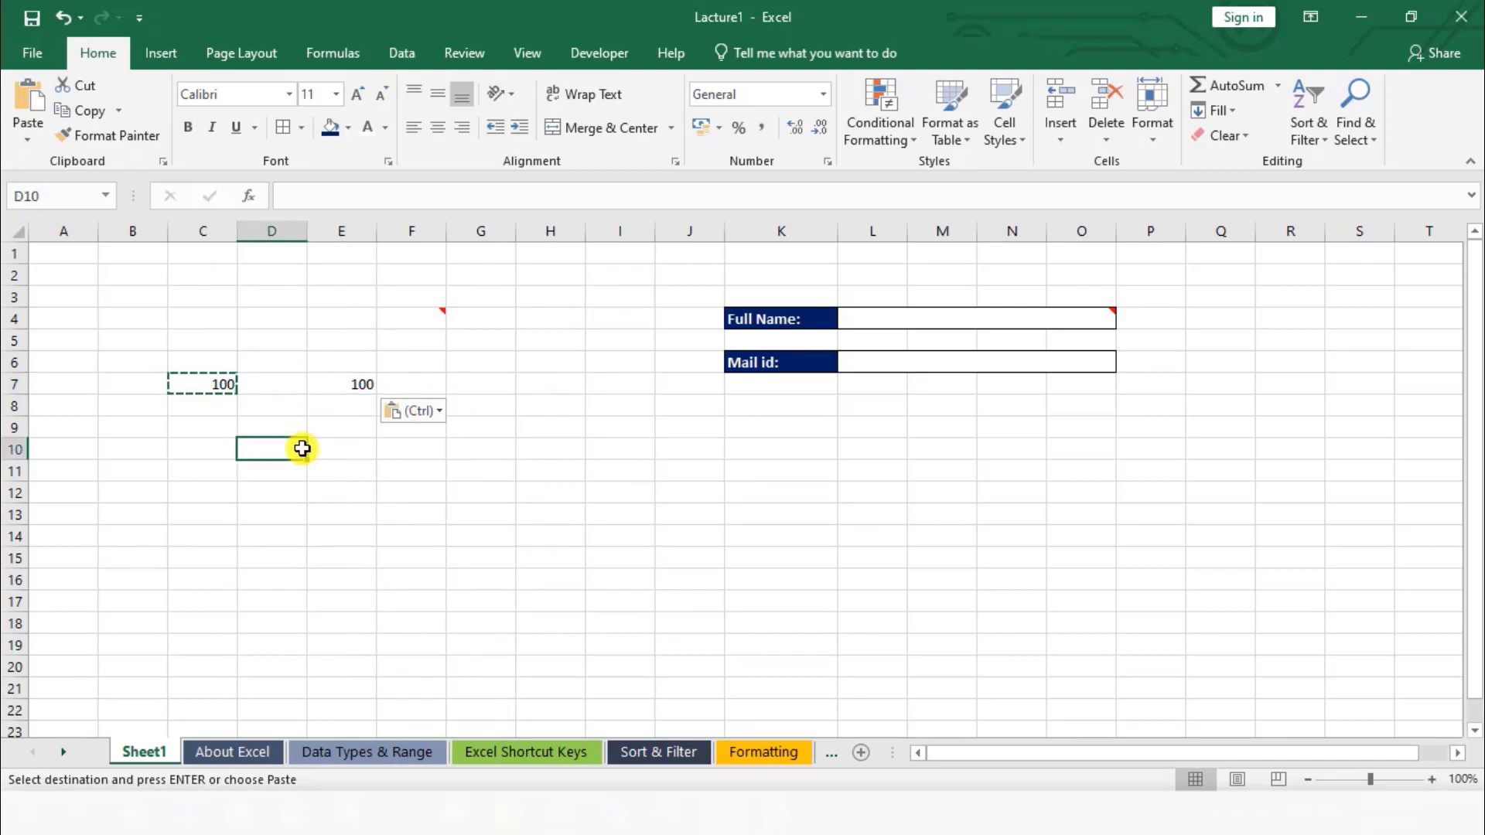
Copy cell E7 and paste its content into cell E9
left_click(345, 381)
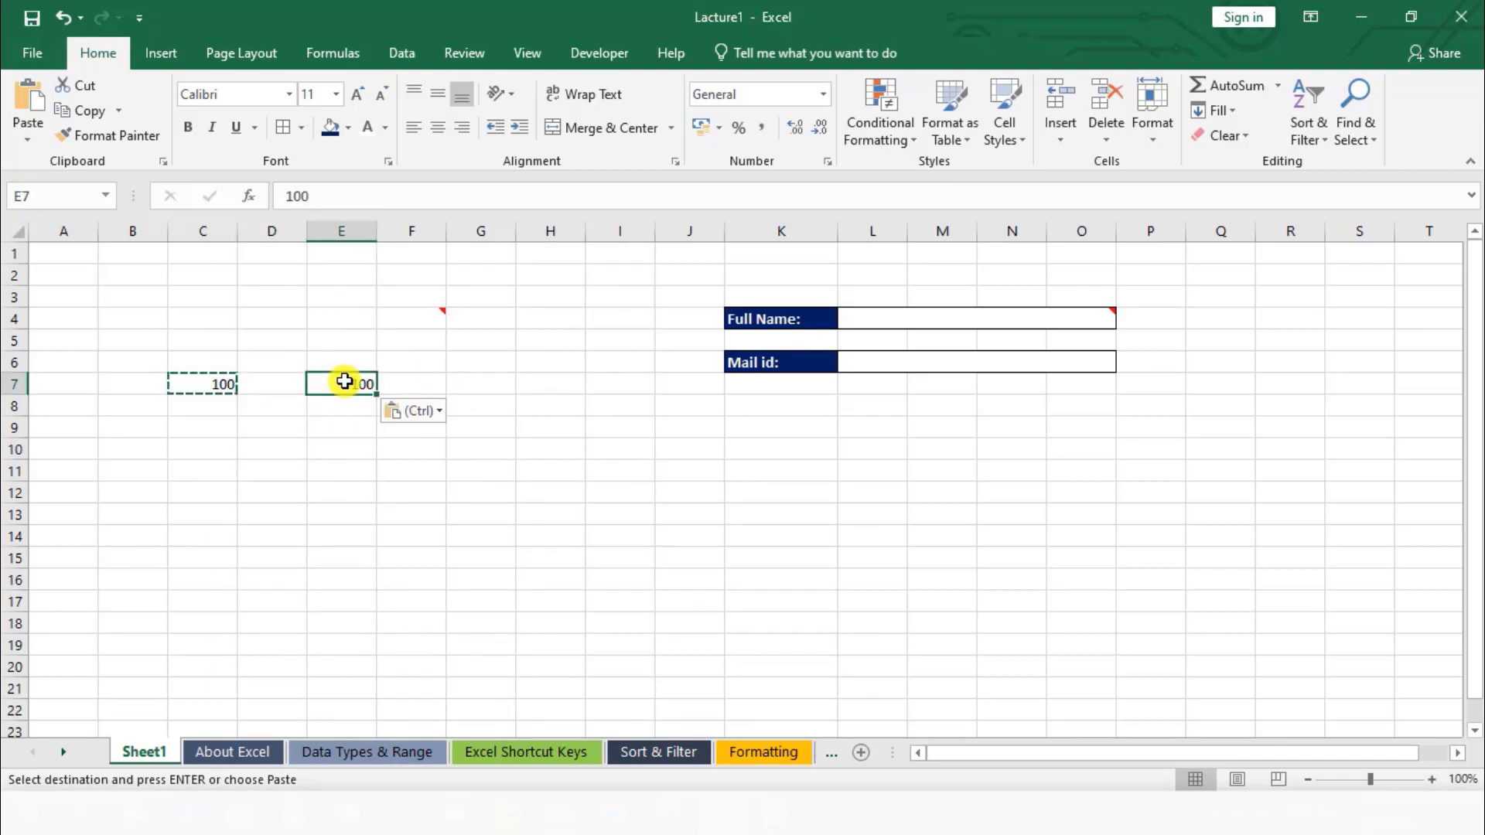
right_click(345, 382)
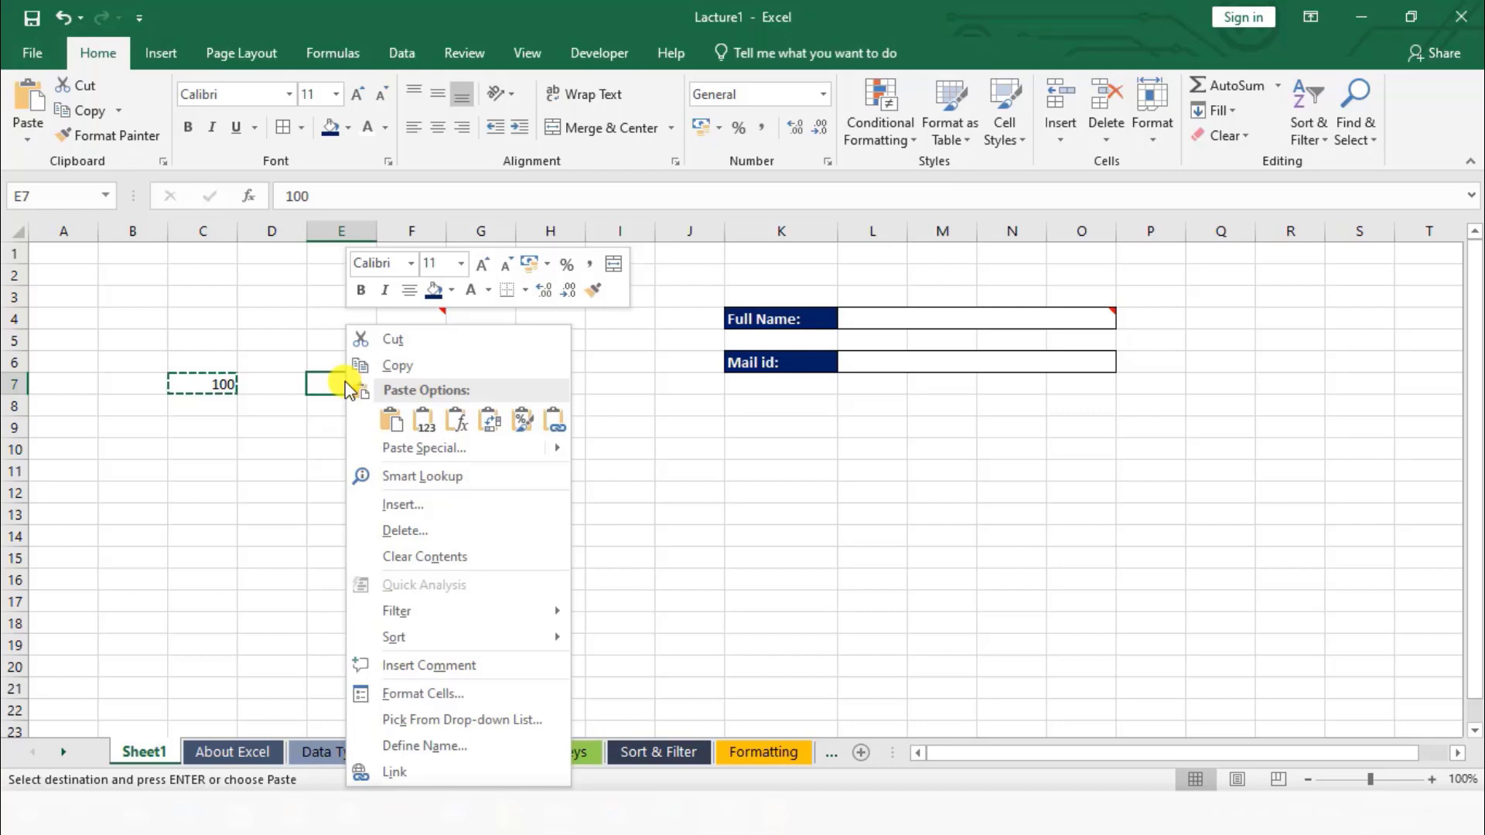
left_click(388, 366)
left_click(328, 431)
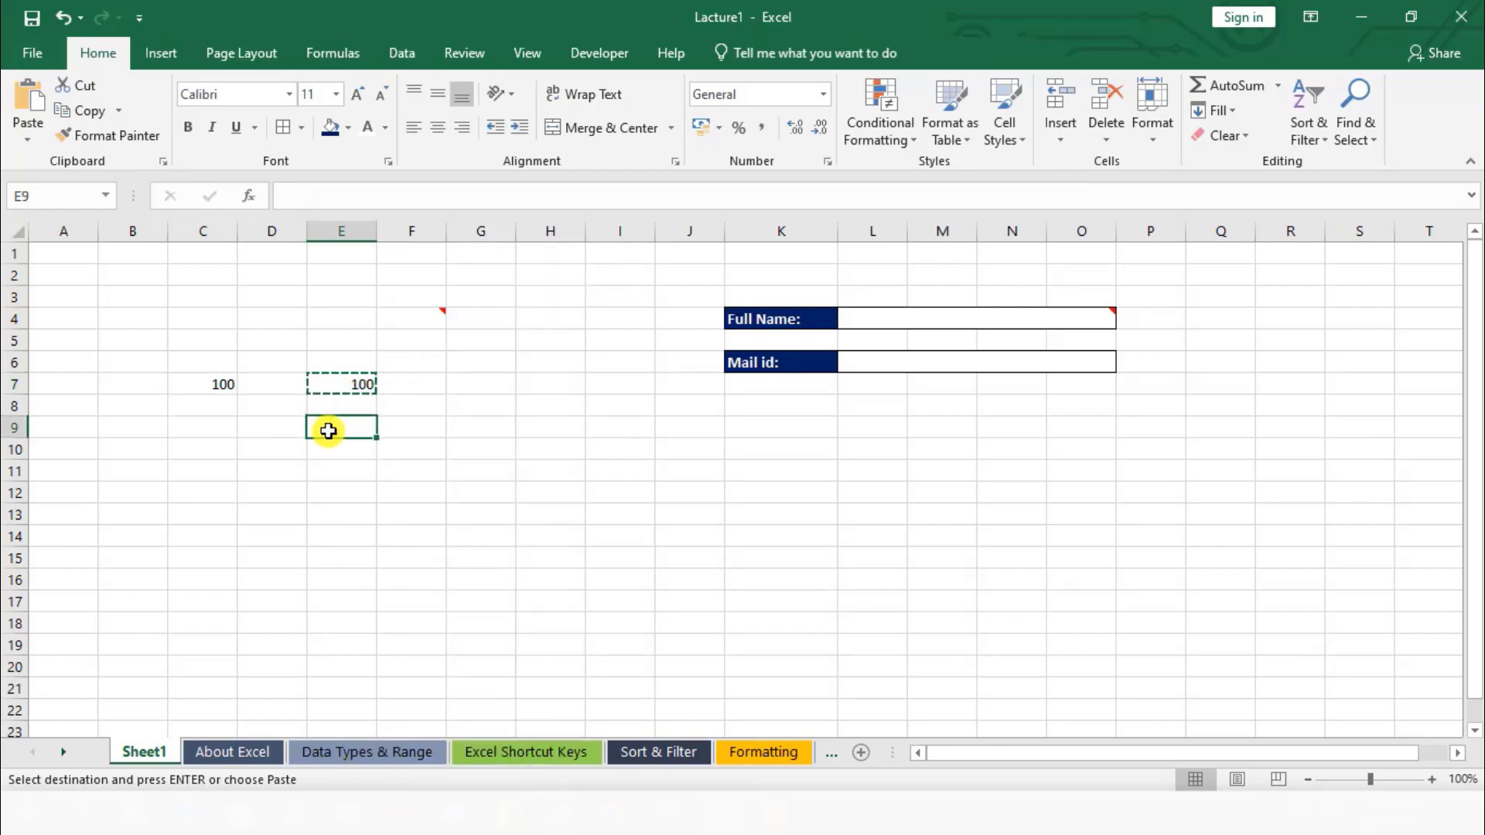
right_click(329, 431)
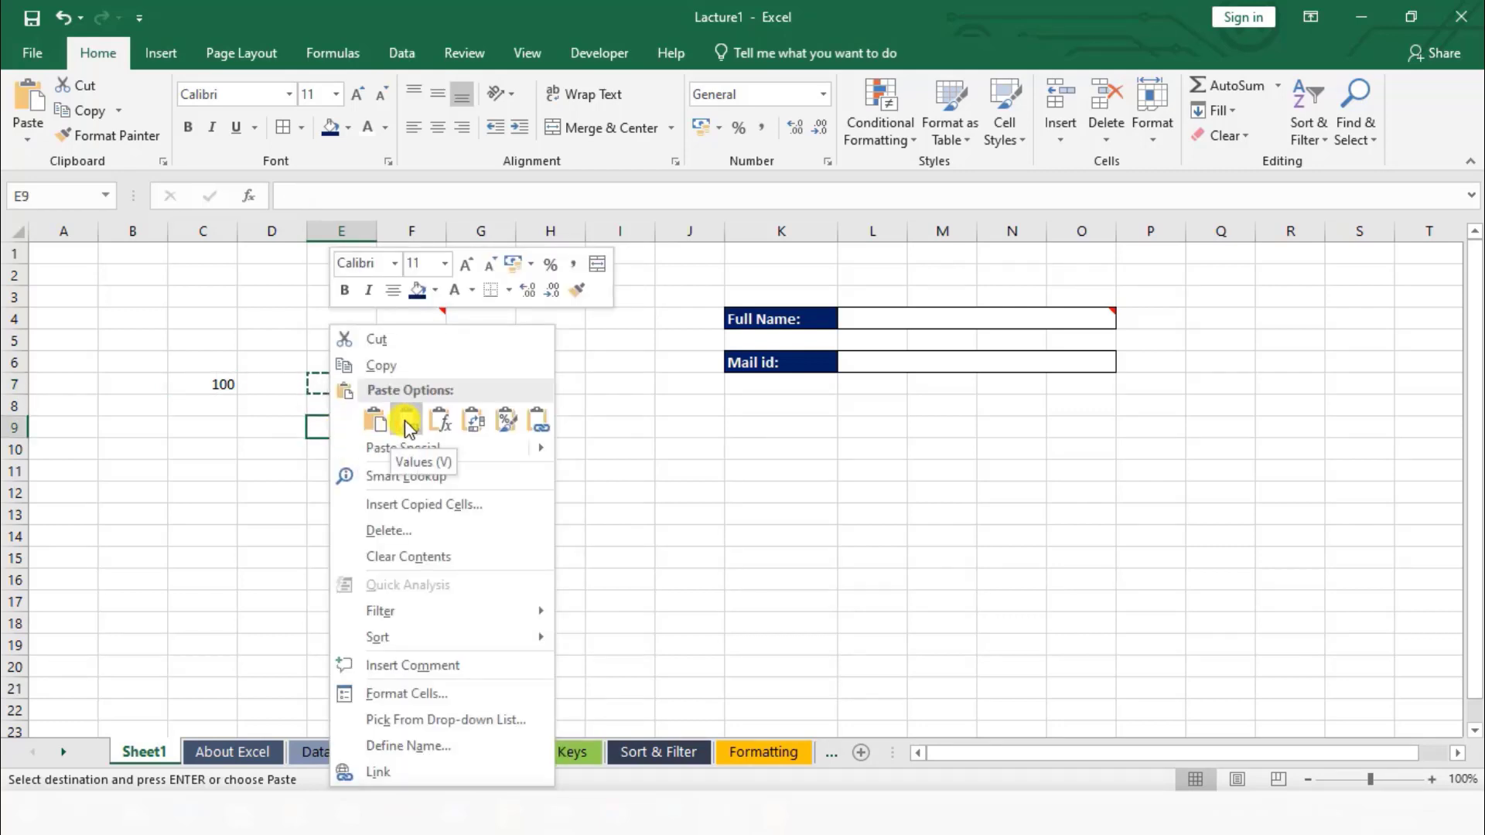
left_click(506, 422)
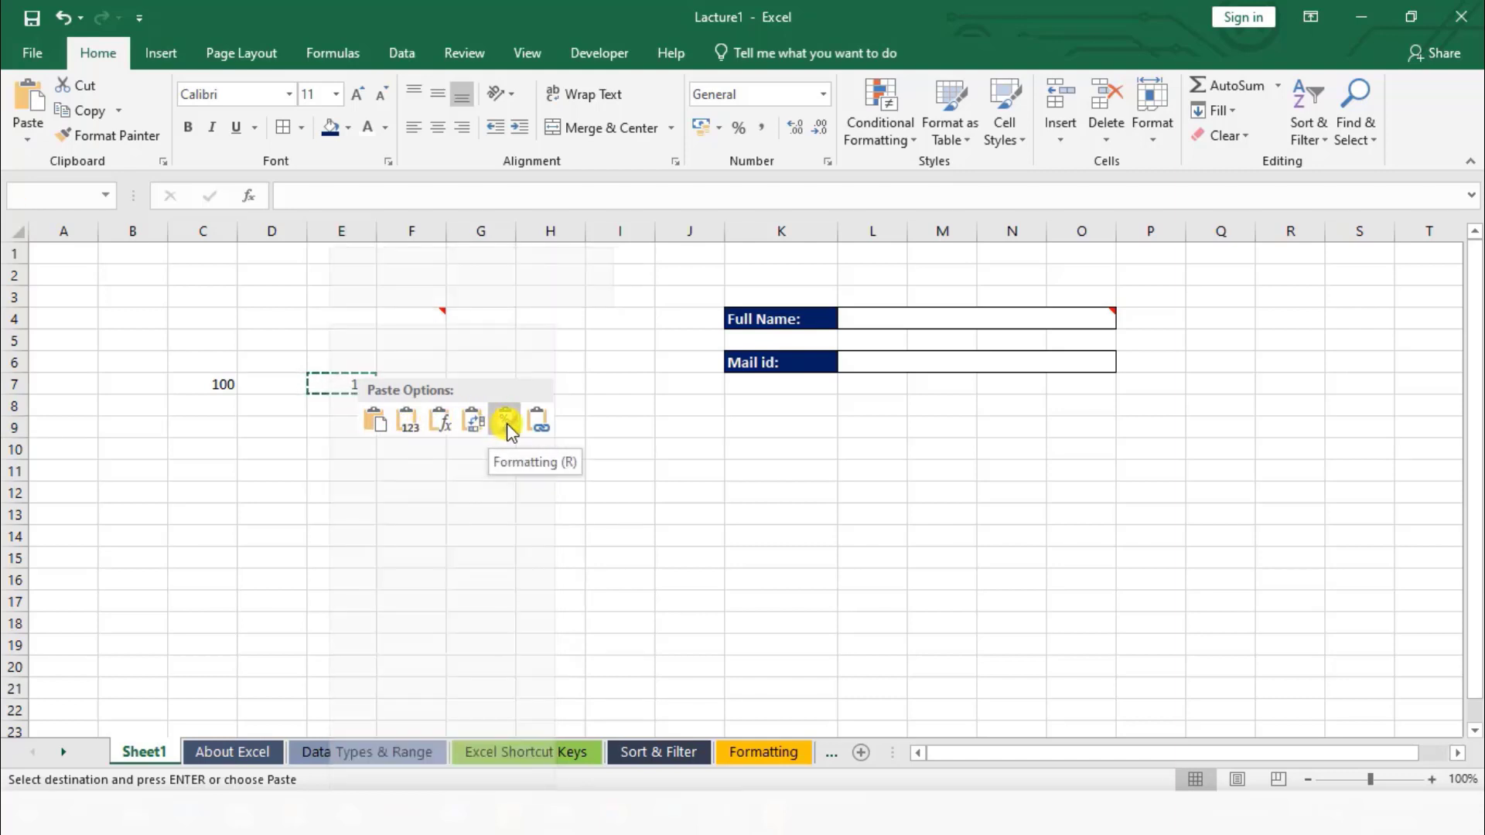
left_click(413, 431)
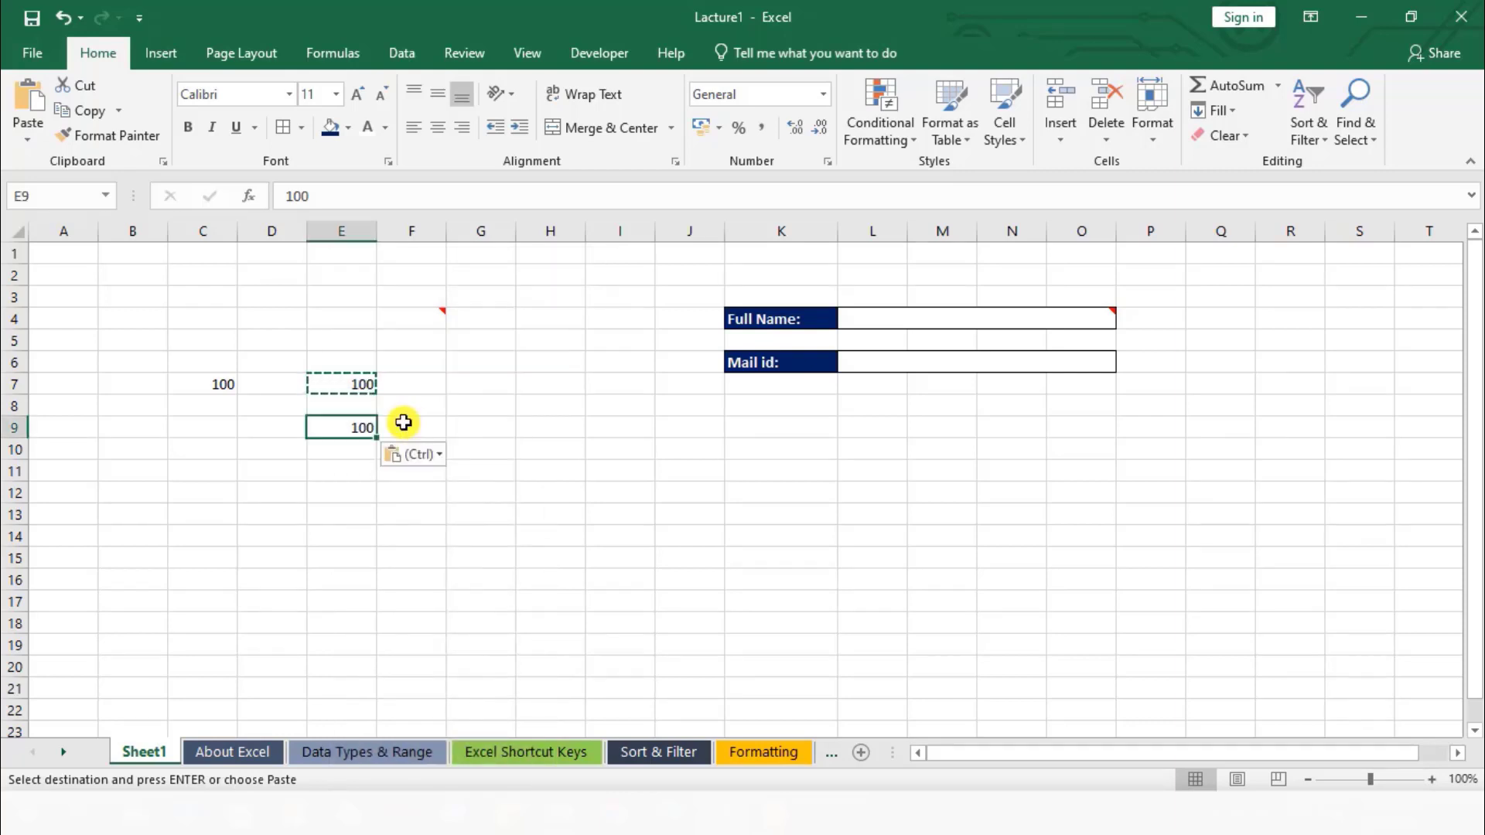
left_click(324, 445)
left_click(288, 424)
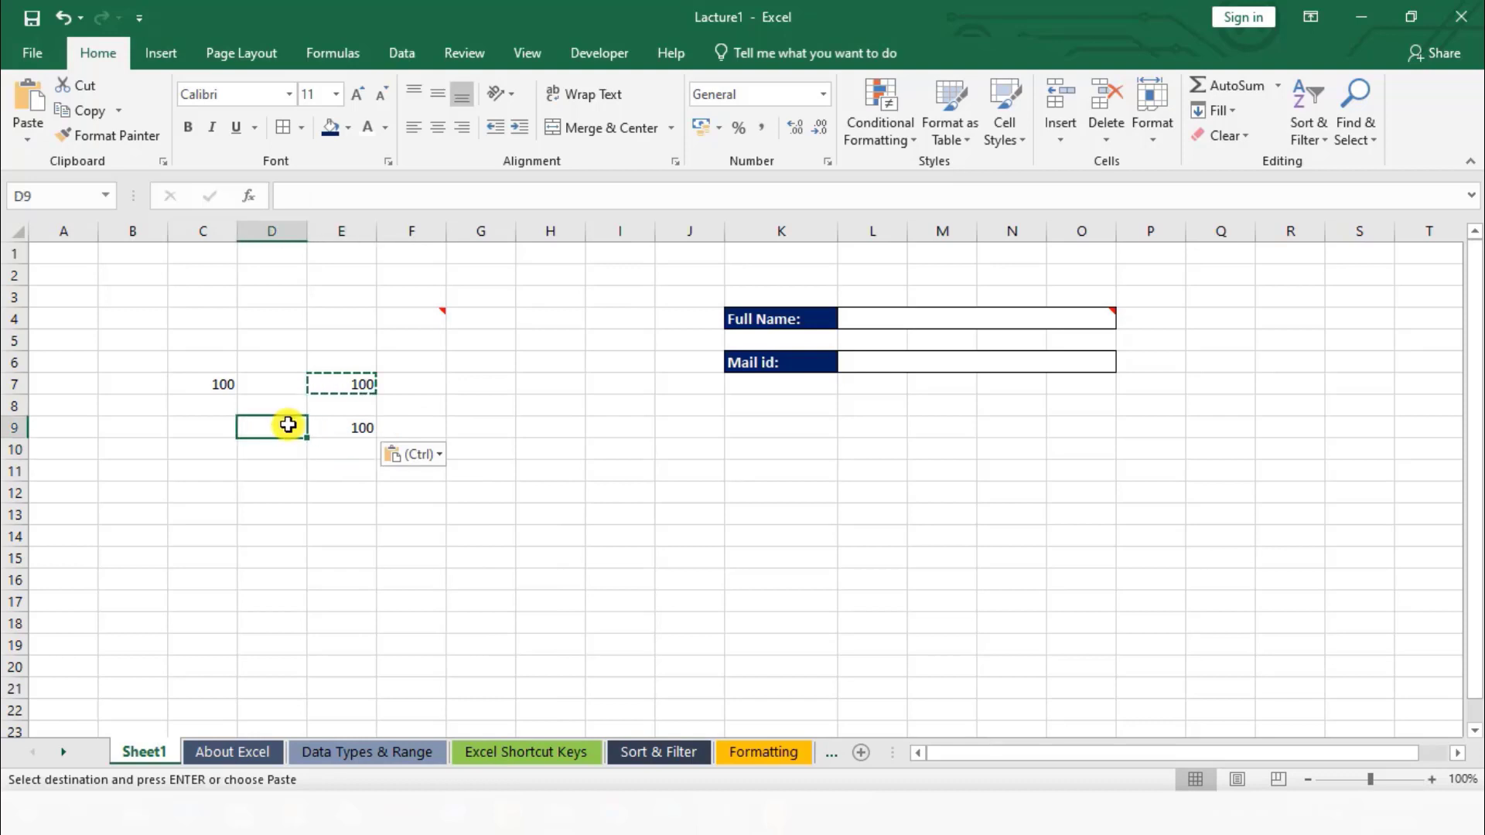
Insert a blank cell at F7, shifting the existing cells down
right_click(421, 381)
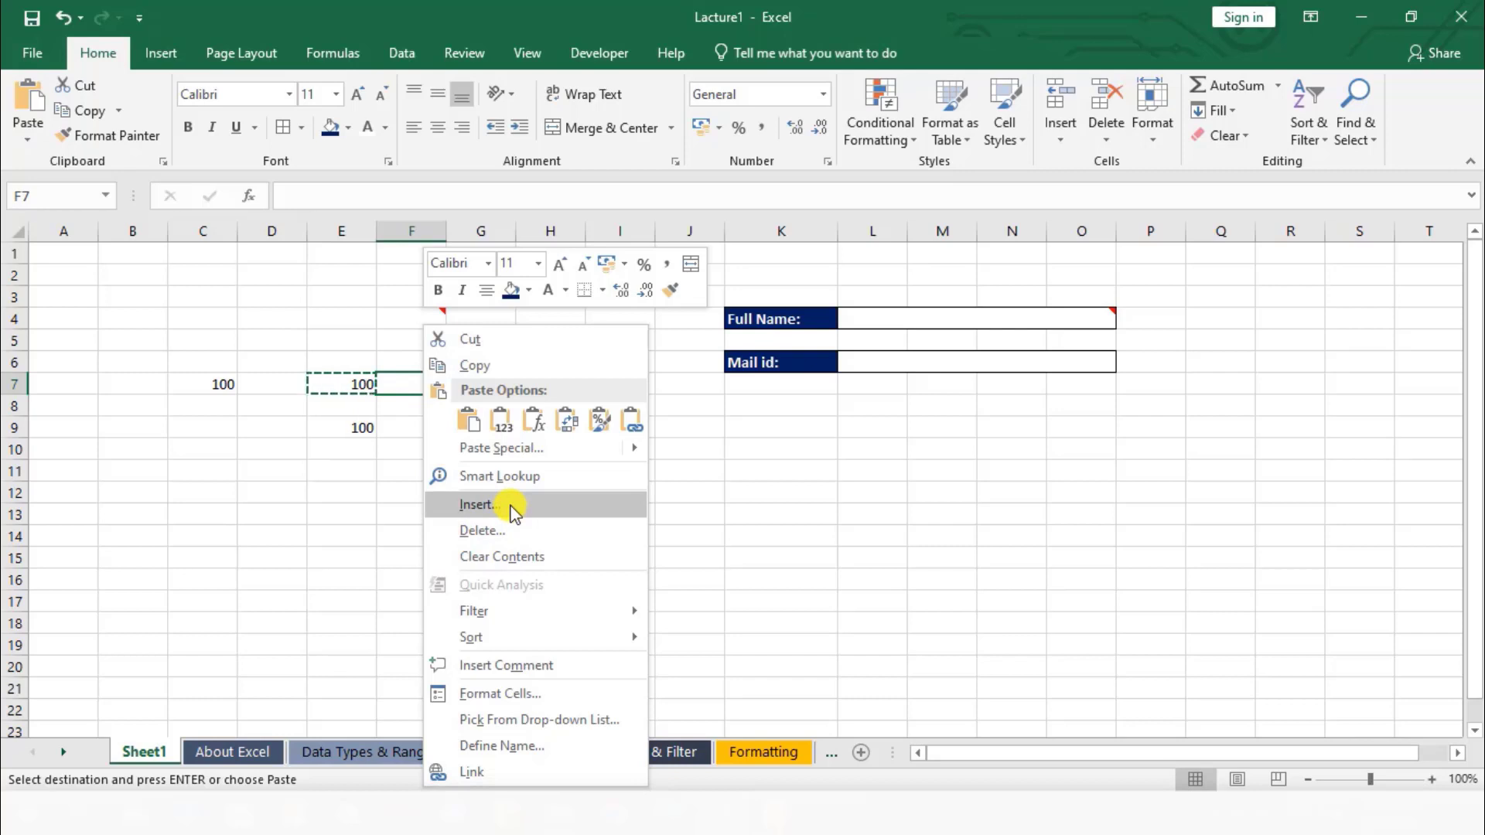
left_click(477, 505)
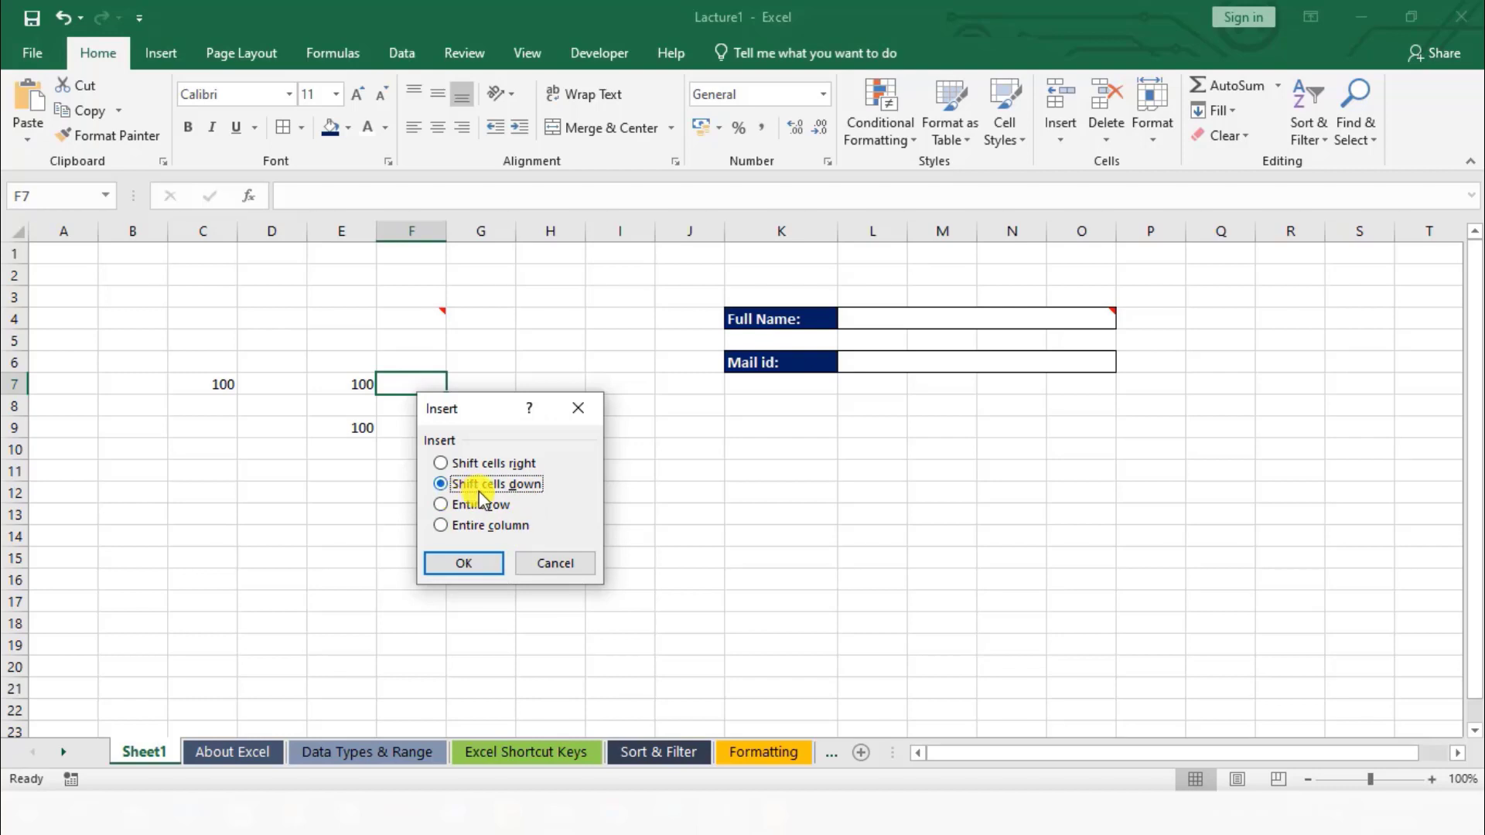
left_click(480, 562)
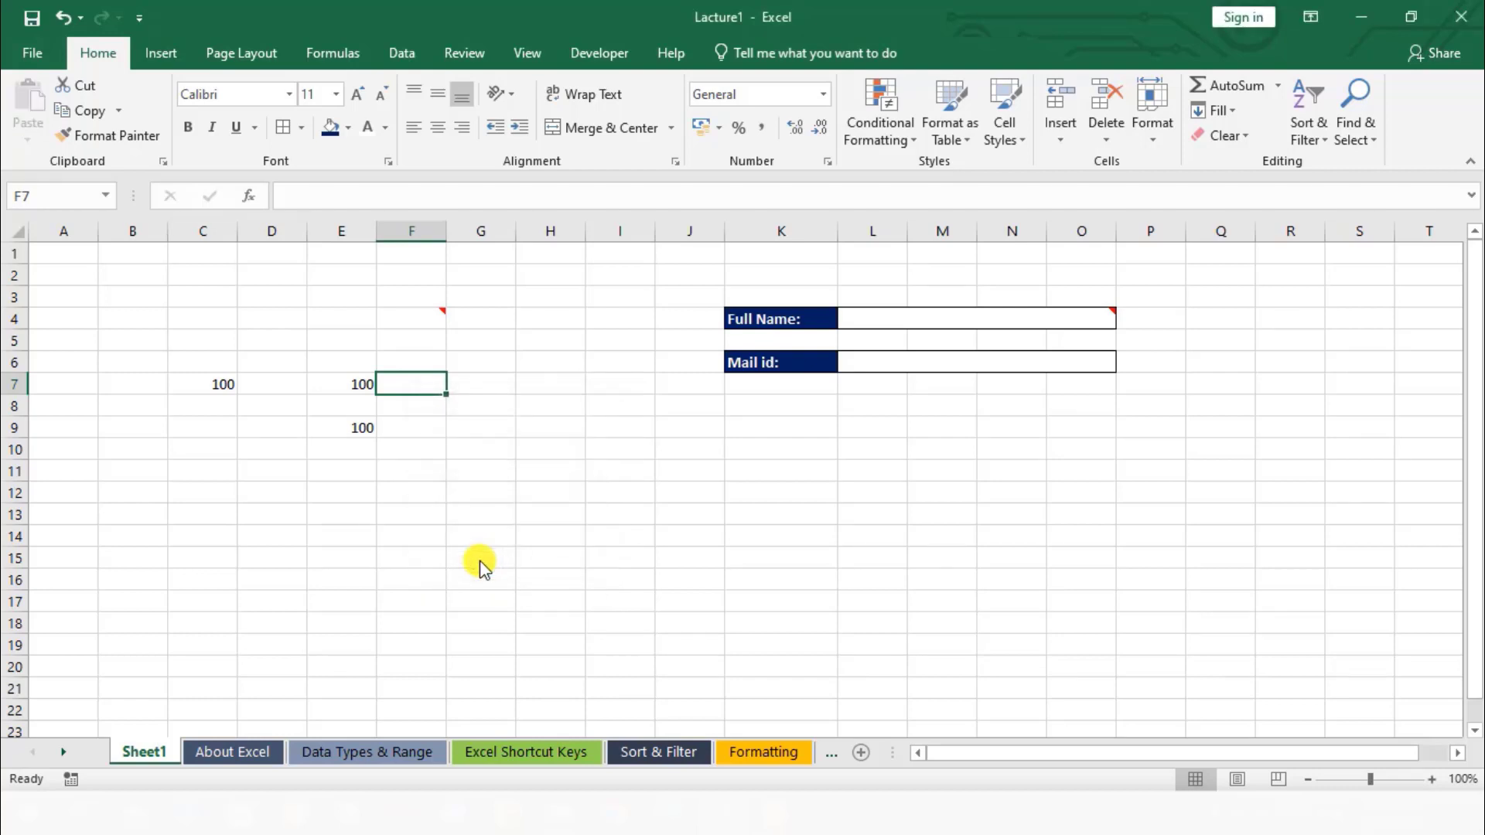
Insert a blank cell at E8 with the cells shifted down, and select the range E8:E9
left_click(352, 404)
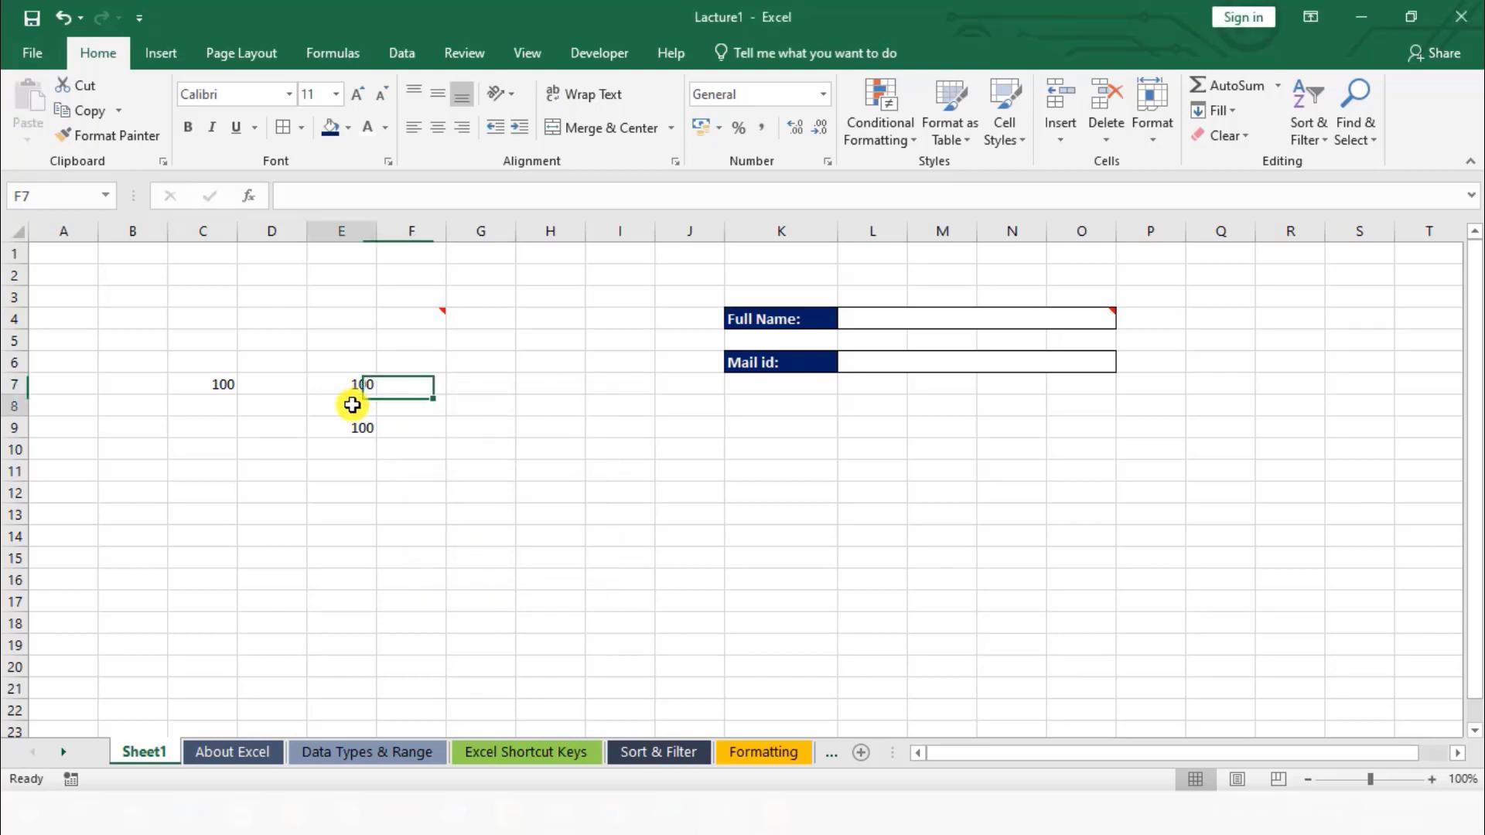
right_click(352, 404)
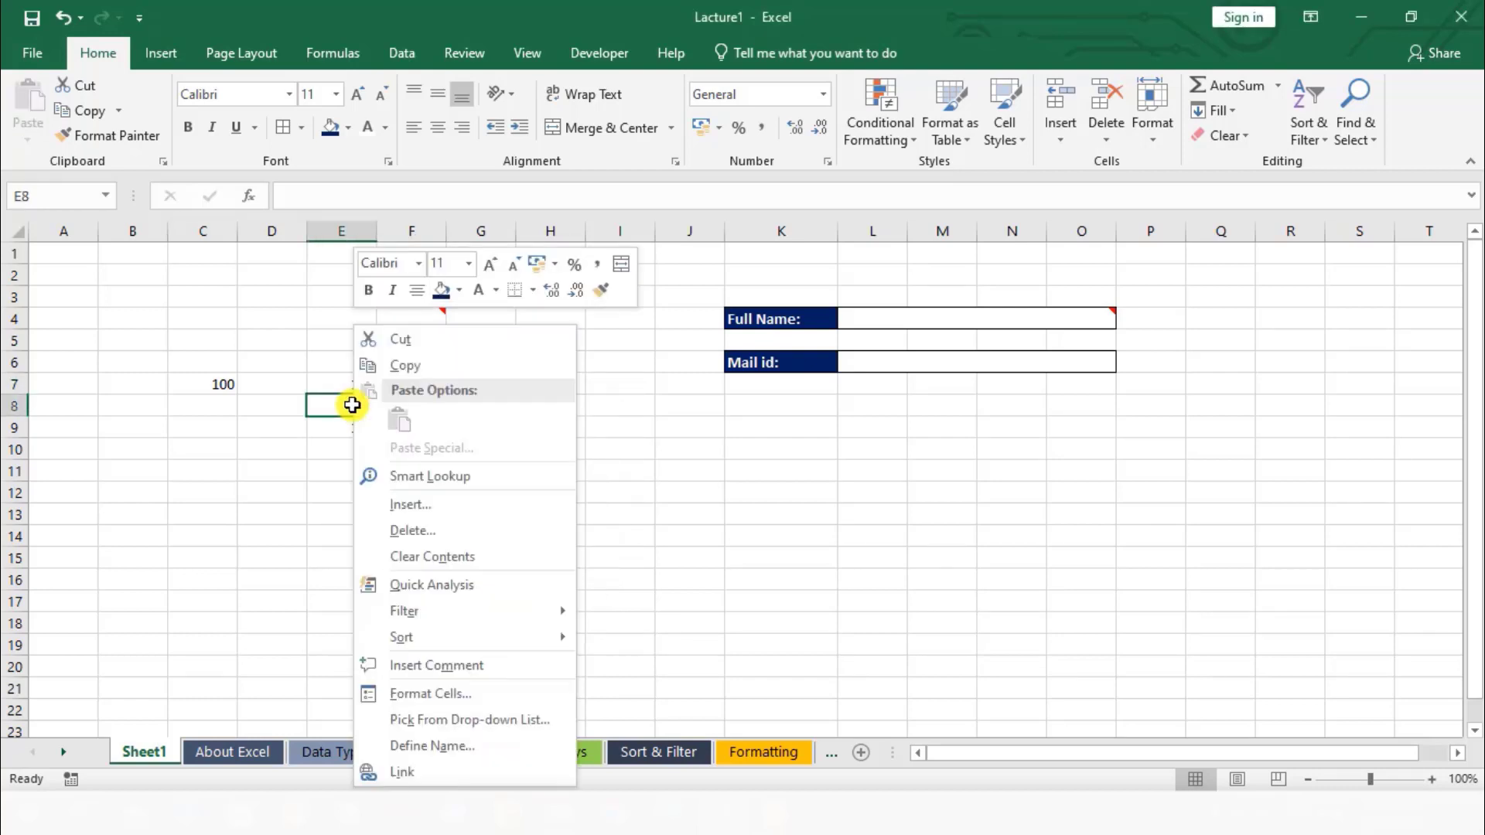
left_click(410, 509)
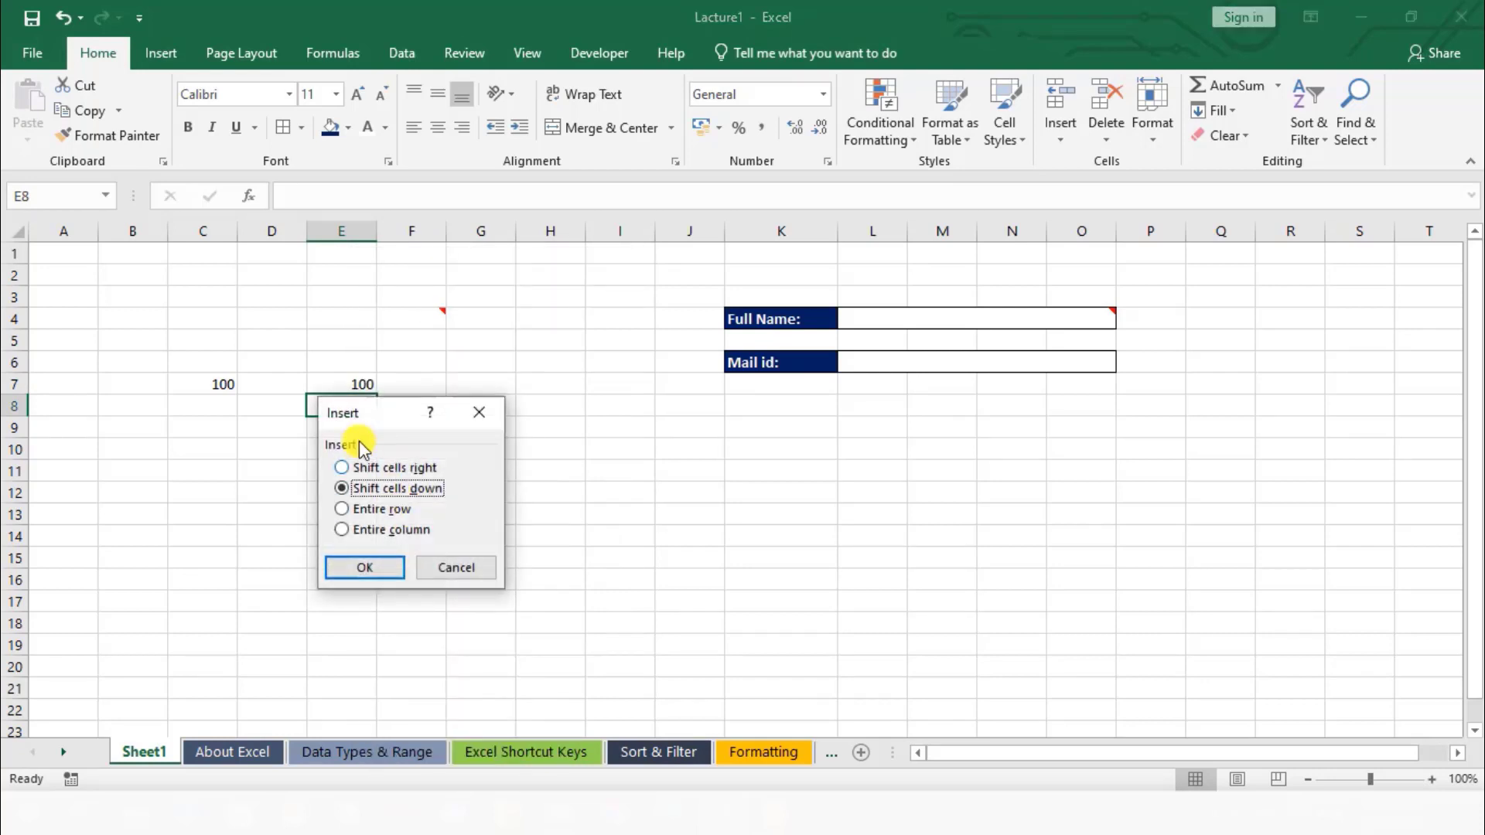
left_click(370, 566)
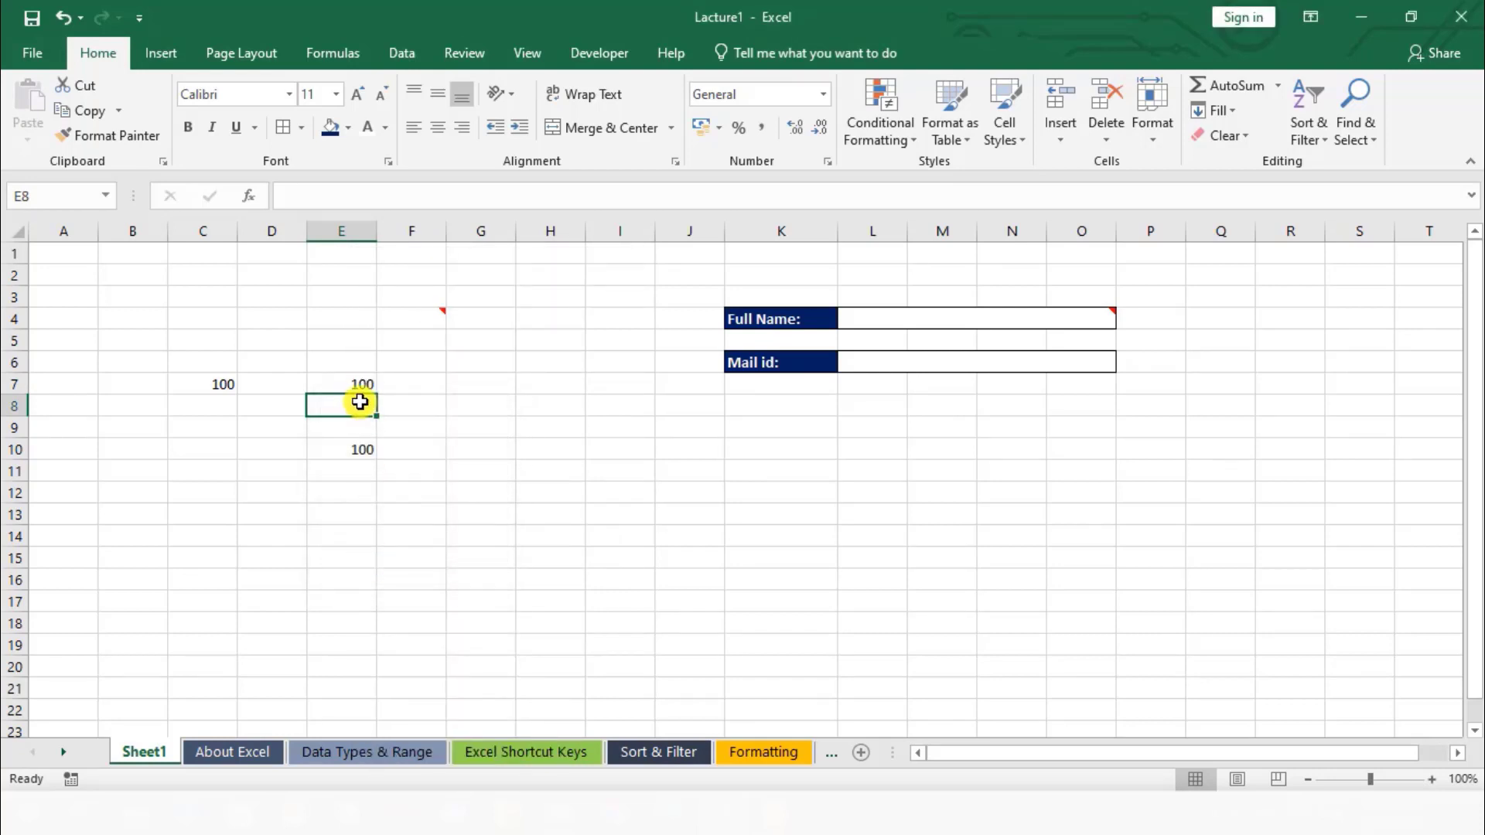
left_click_drag(358, 404, 358, 434)
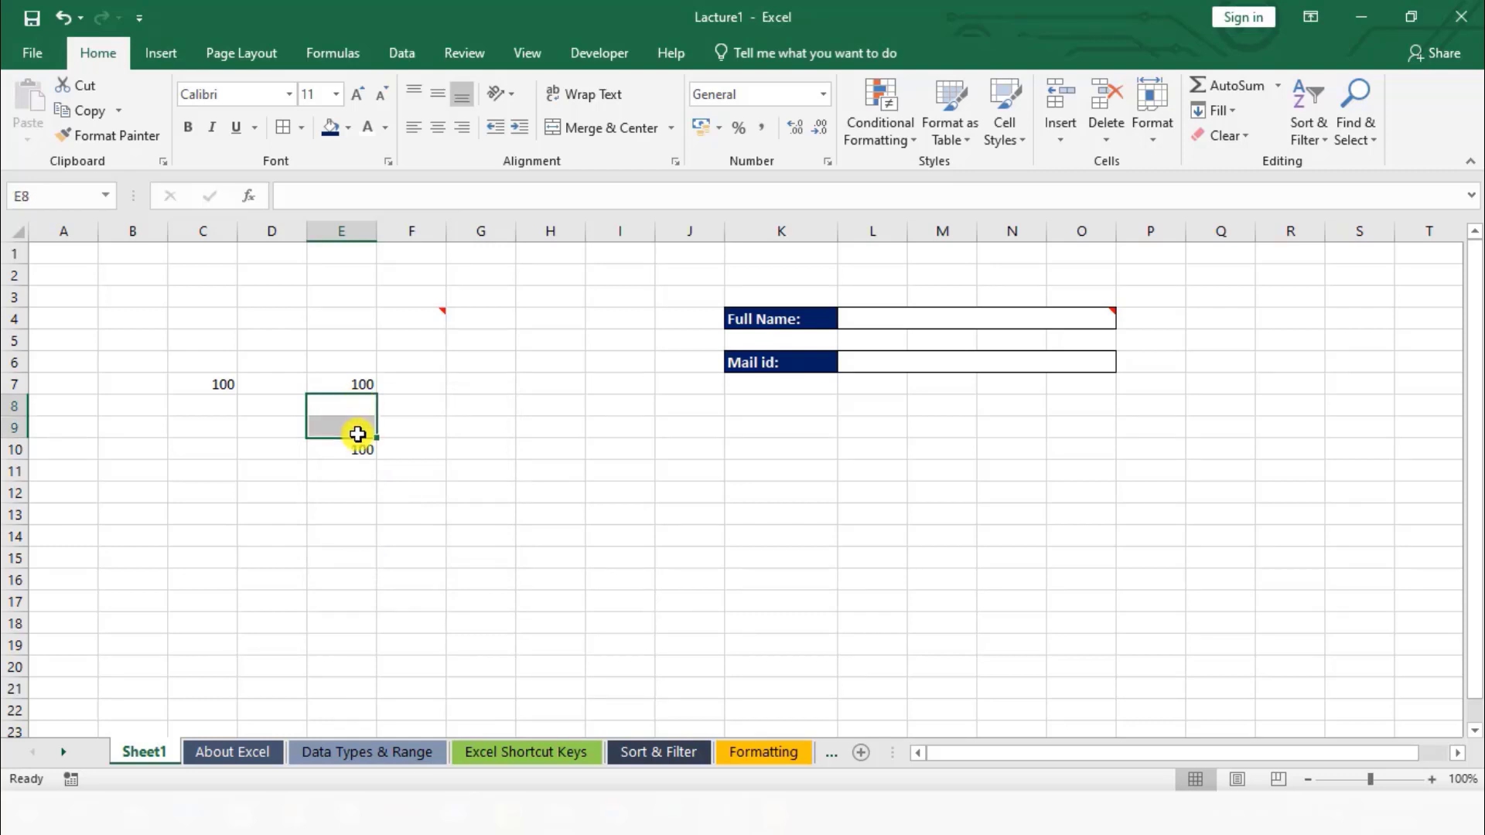
Review the context commands available for cell E7 and view the comment attached to the Full Name entry cell
left_click(464, 431)
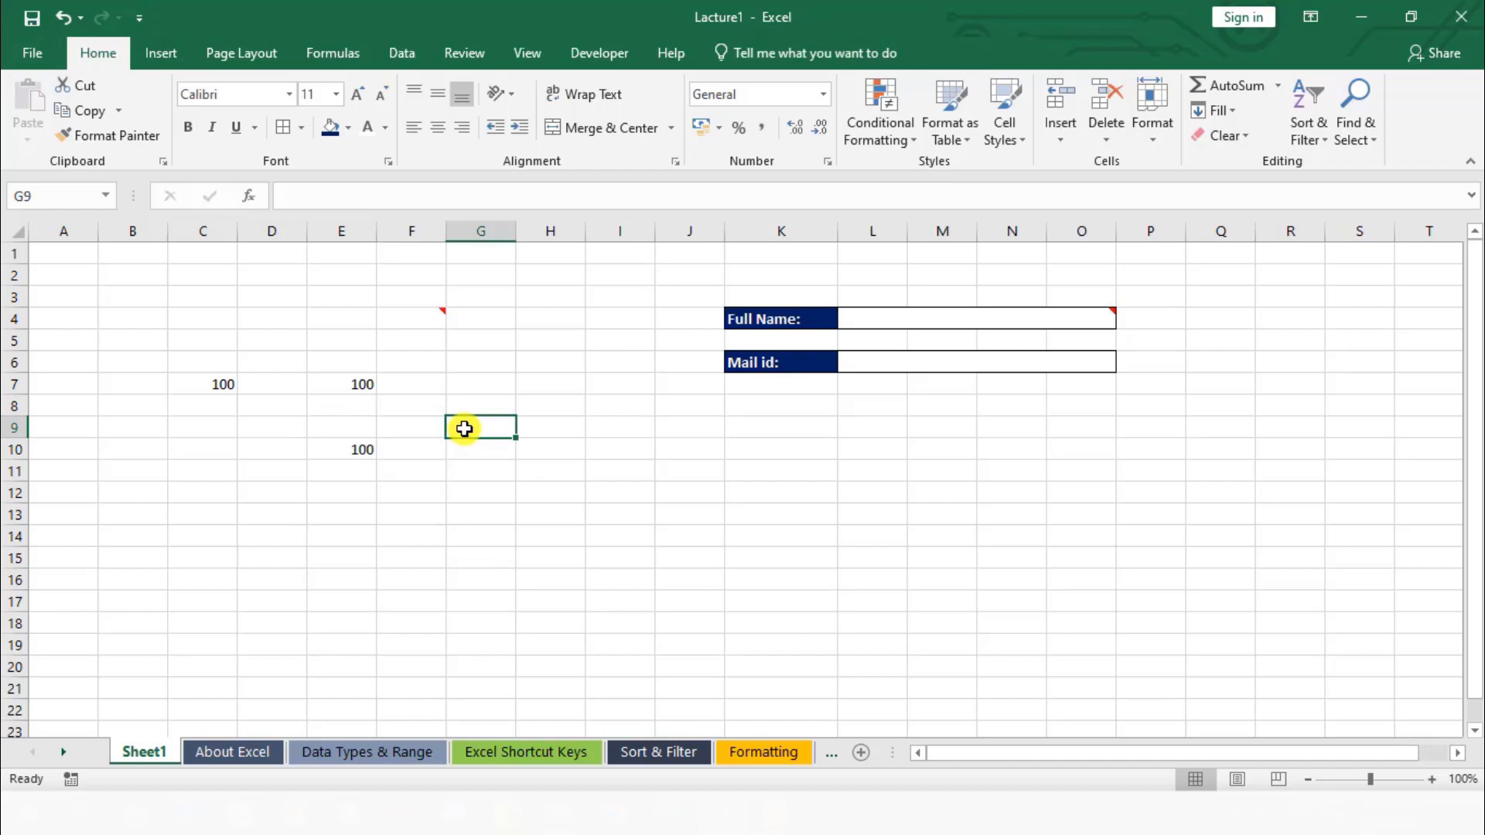
right_click(345, 385)
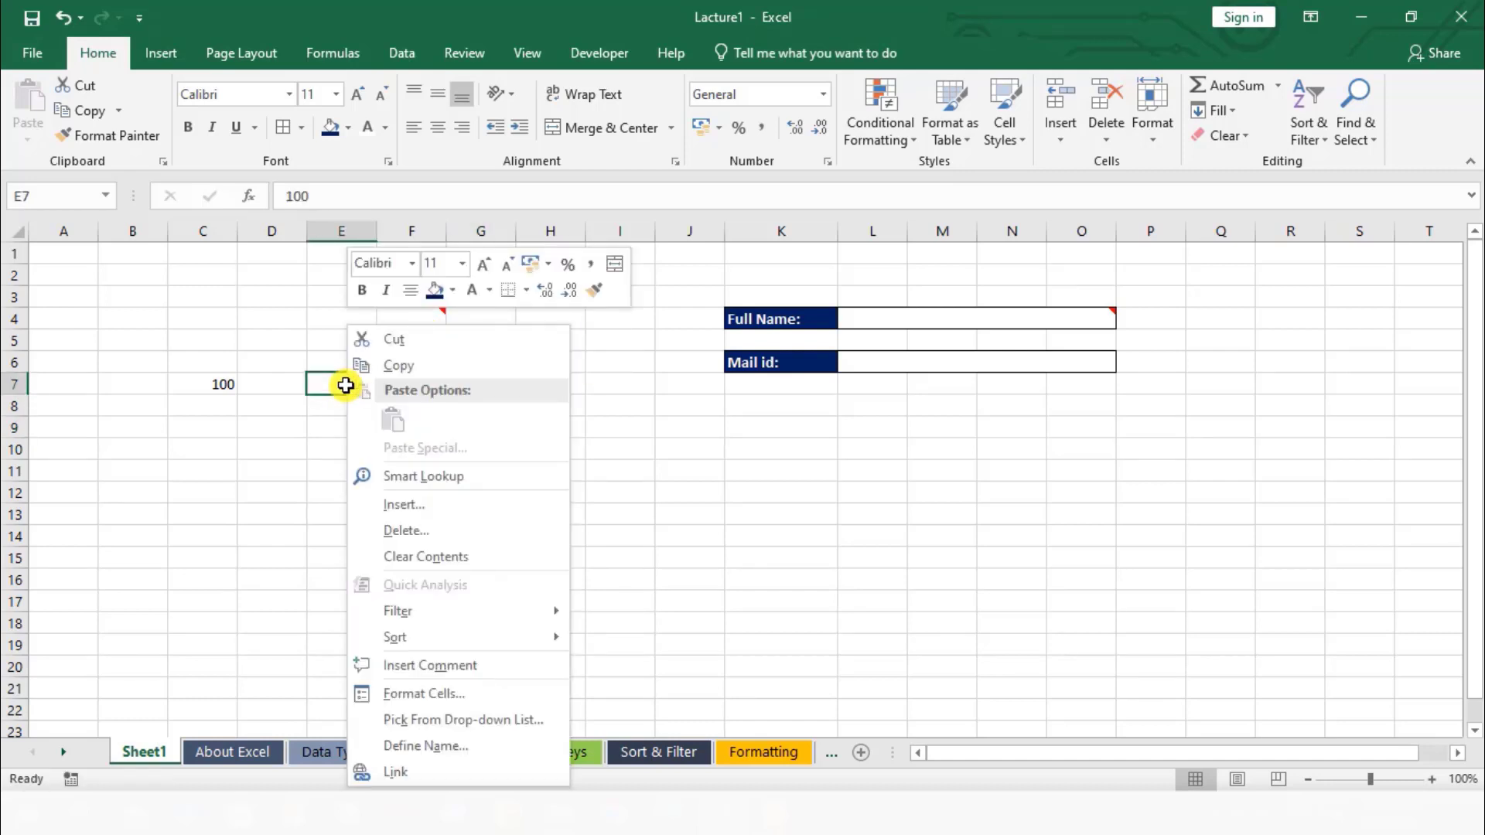
mouse_move(431, 623)
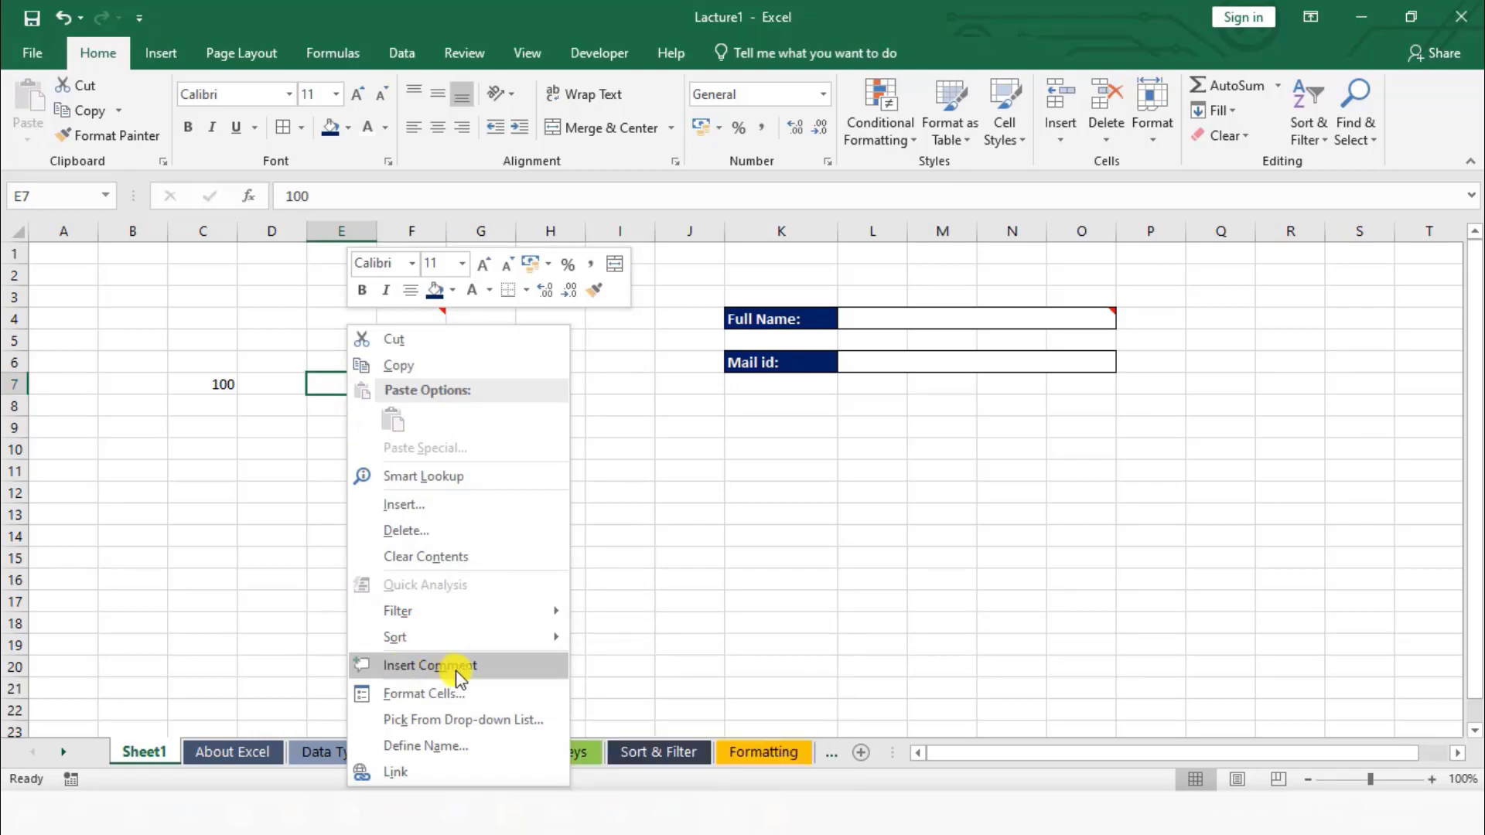
left_click(712, 531)
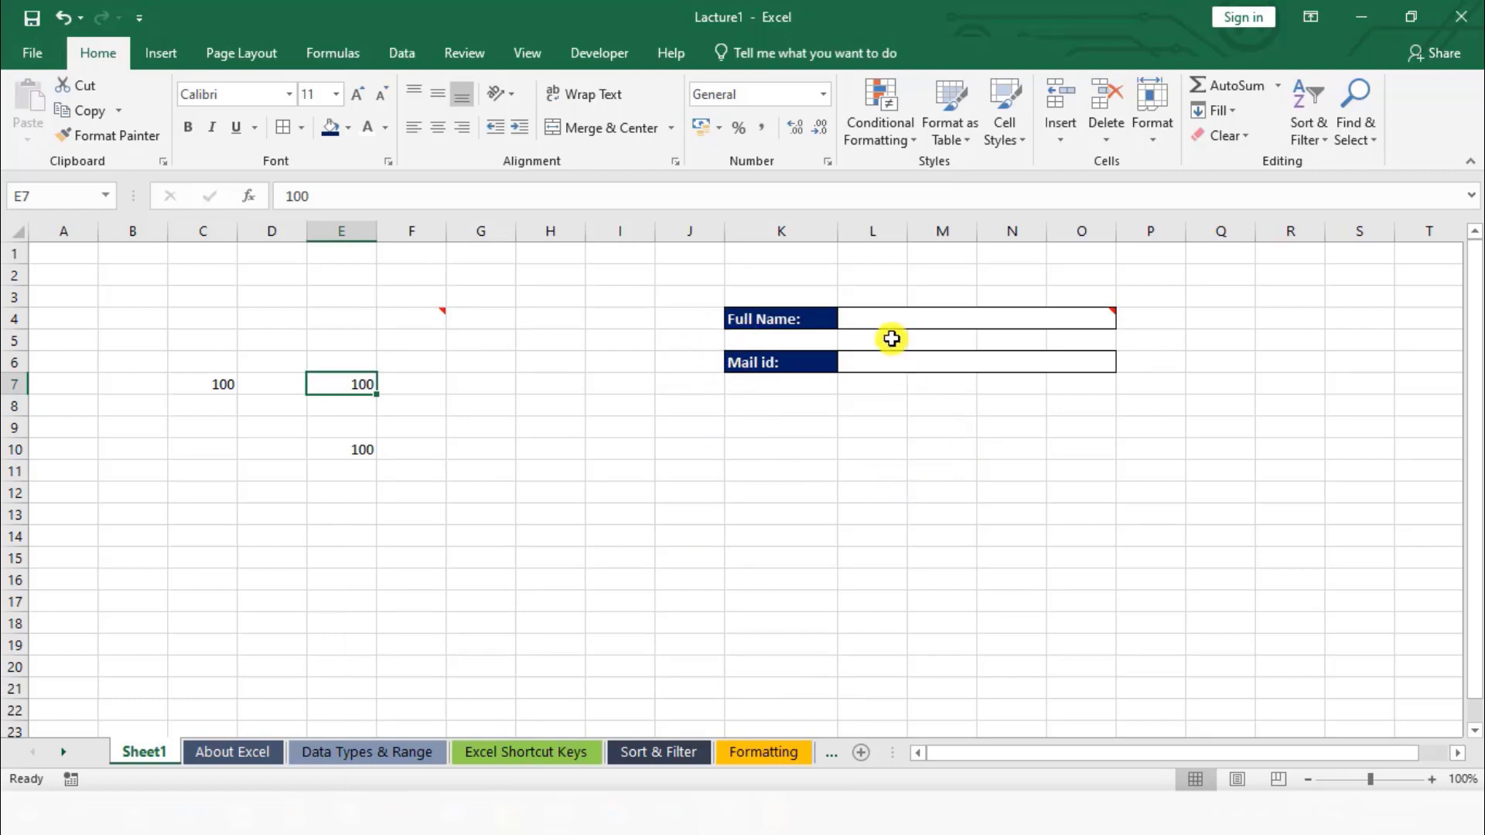
mouse_move(886, 322)
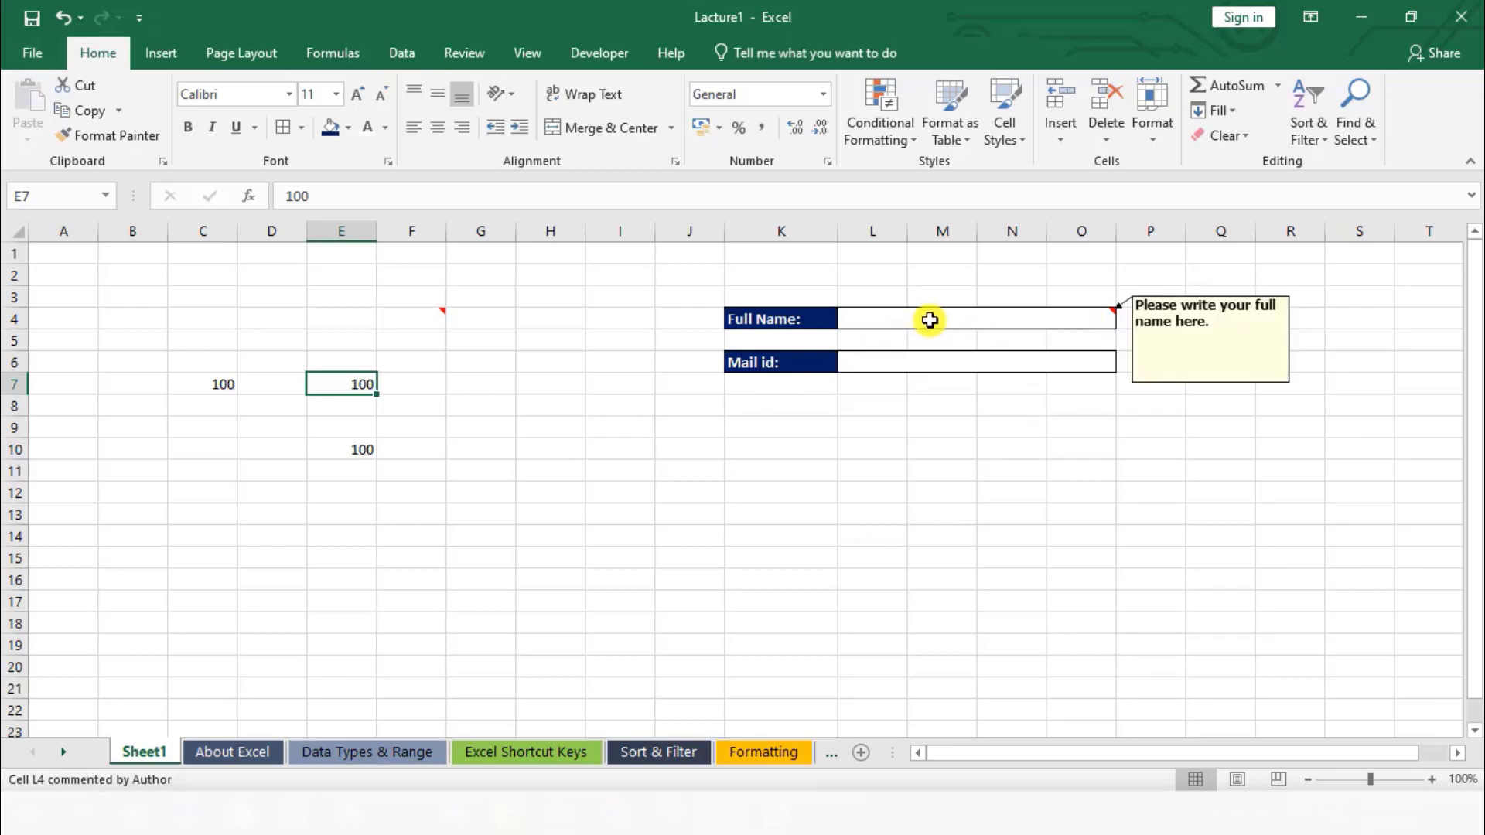
Insert a comment on the Mail id entry cell L6, replacing the default author text with "Write your mail id here."
left_click(875, 362)
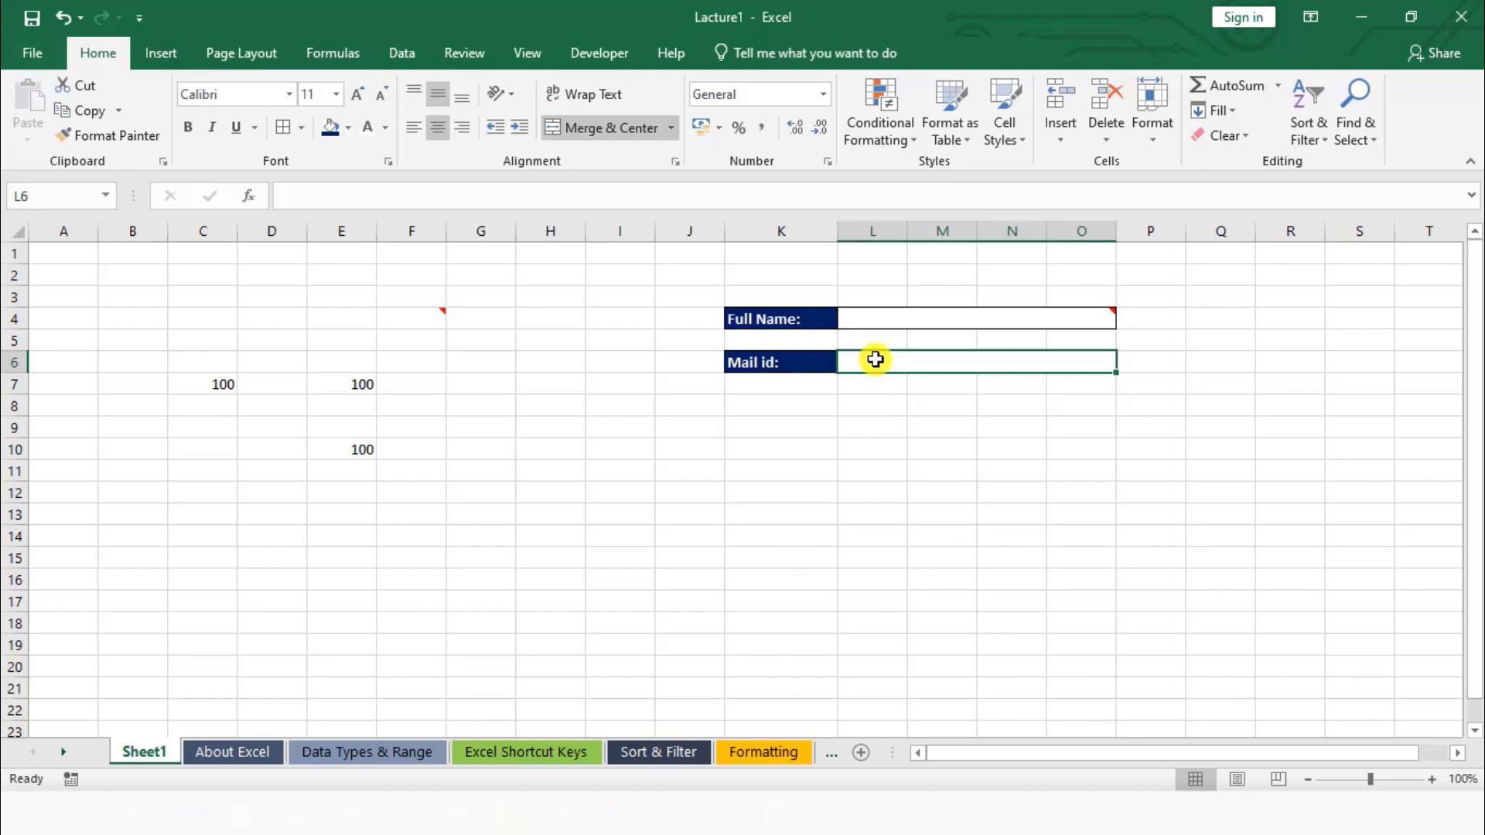
right_click(875, 359)
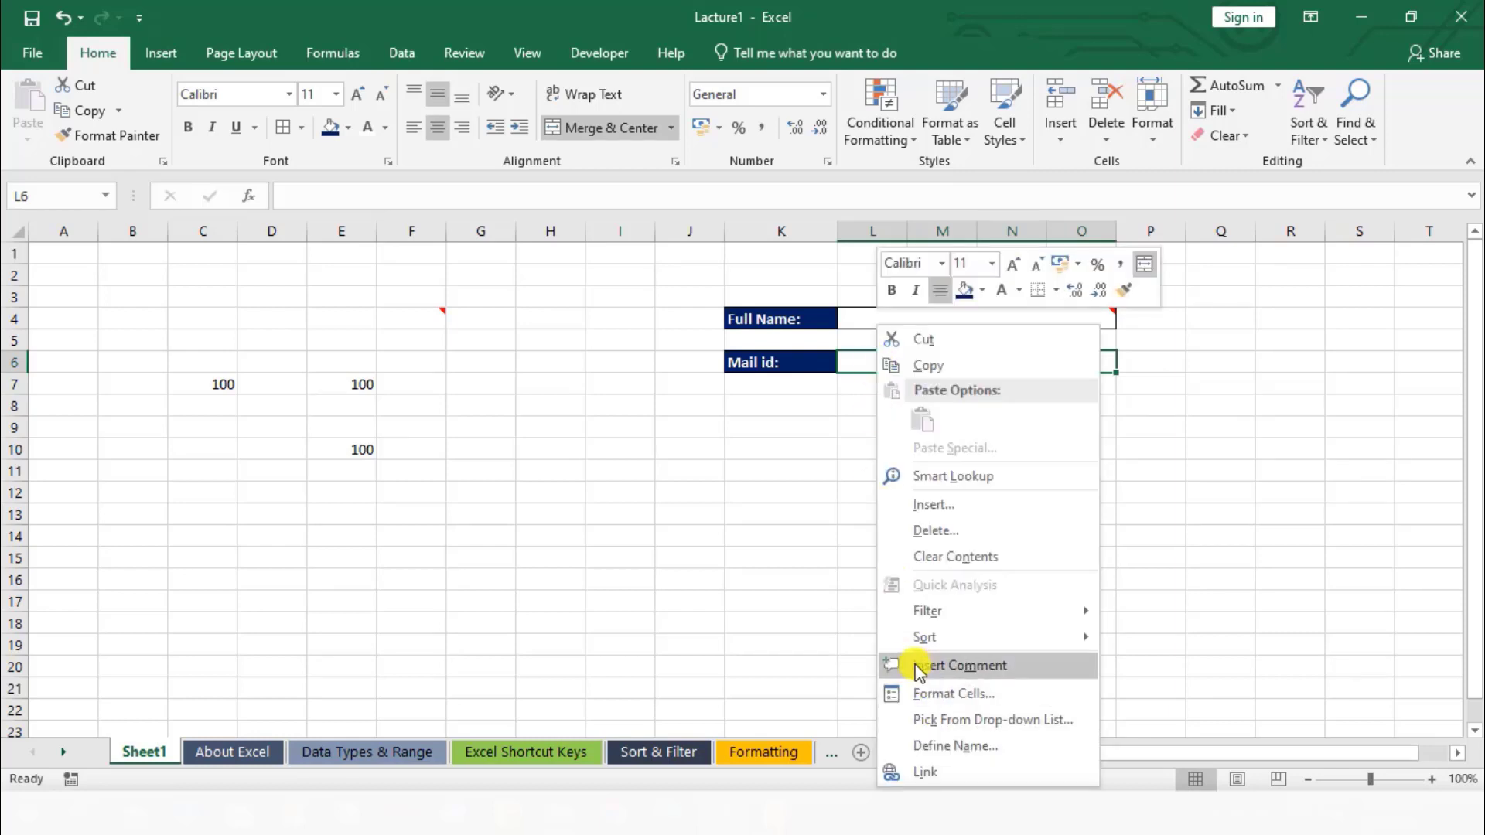
left_click(956, 666)
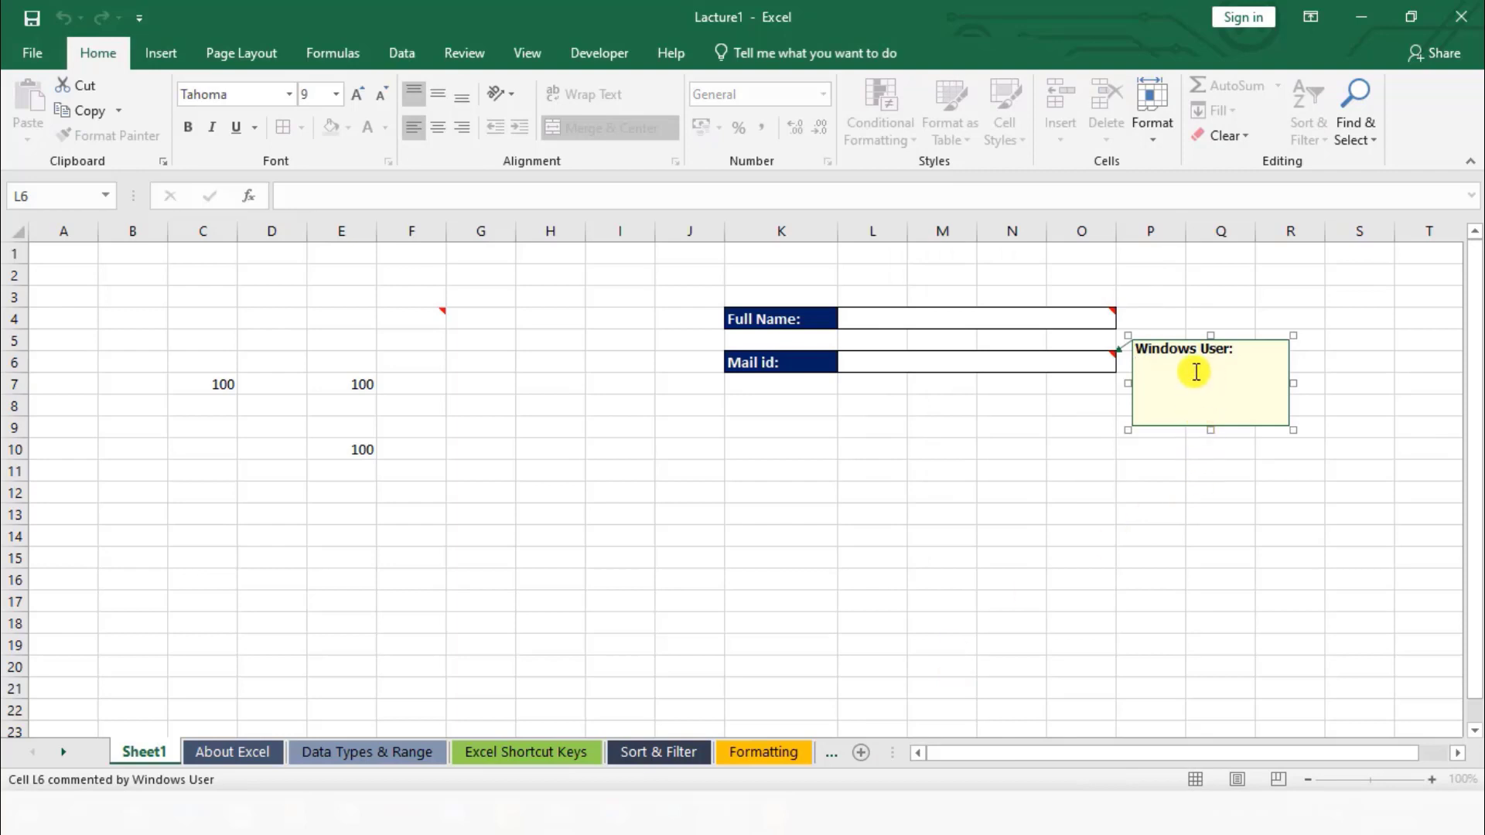
left_click_drag(1134, 361, 1130, 347)
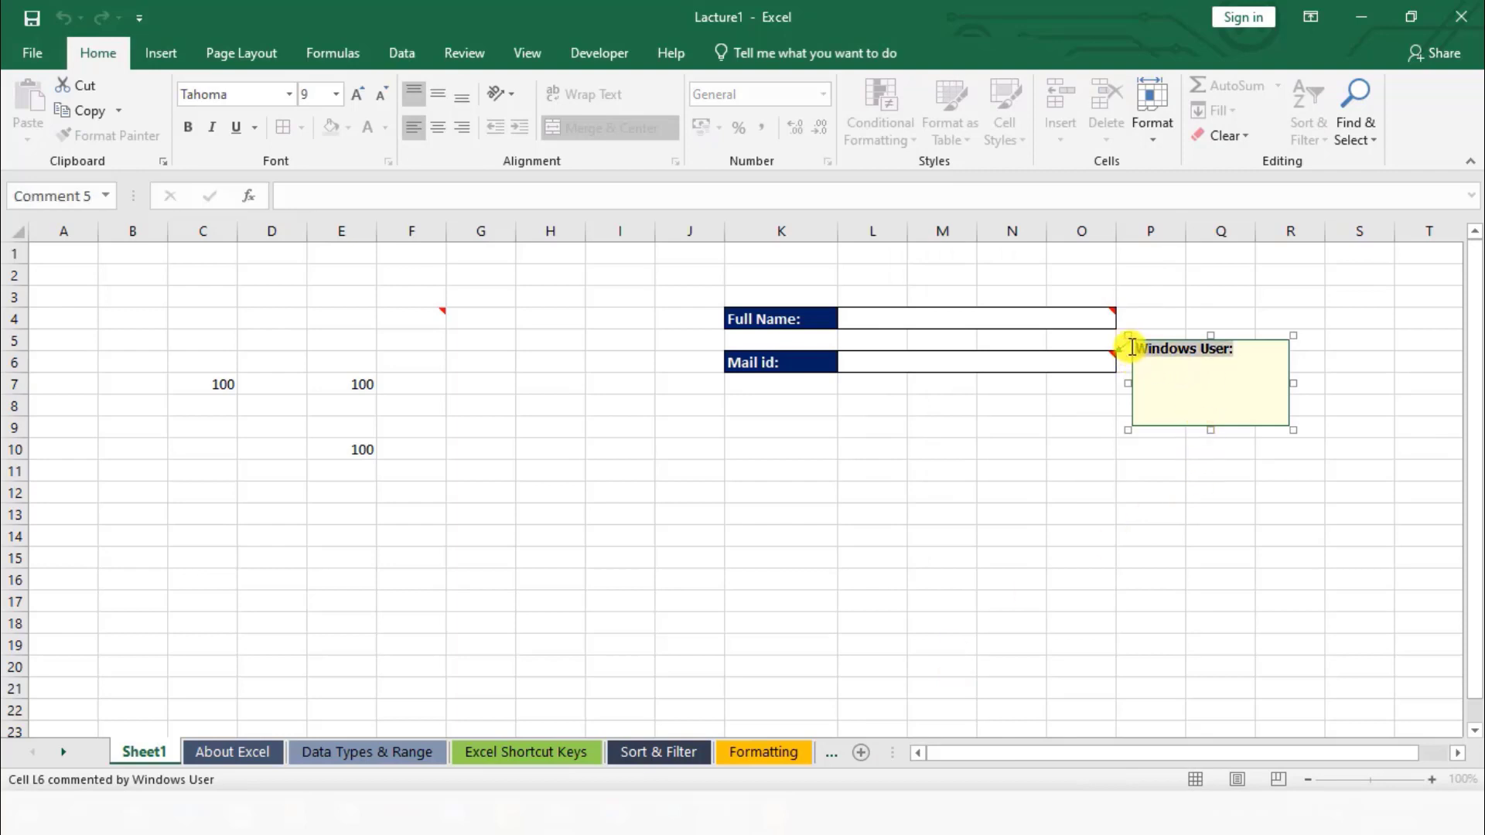
key("Delete")
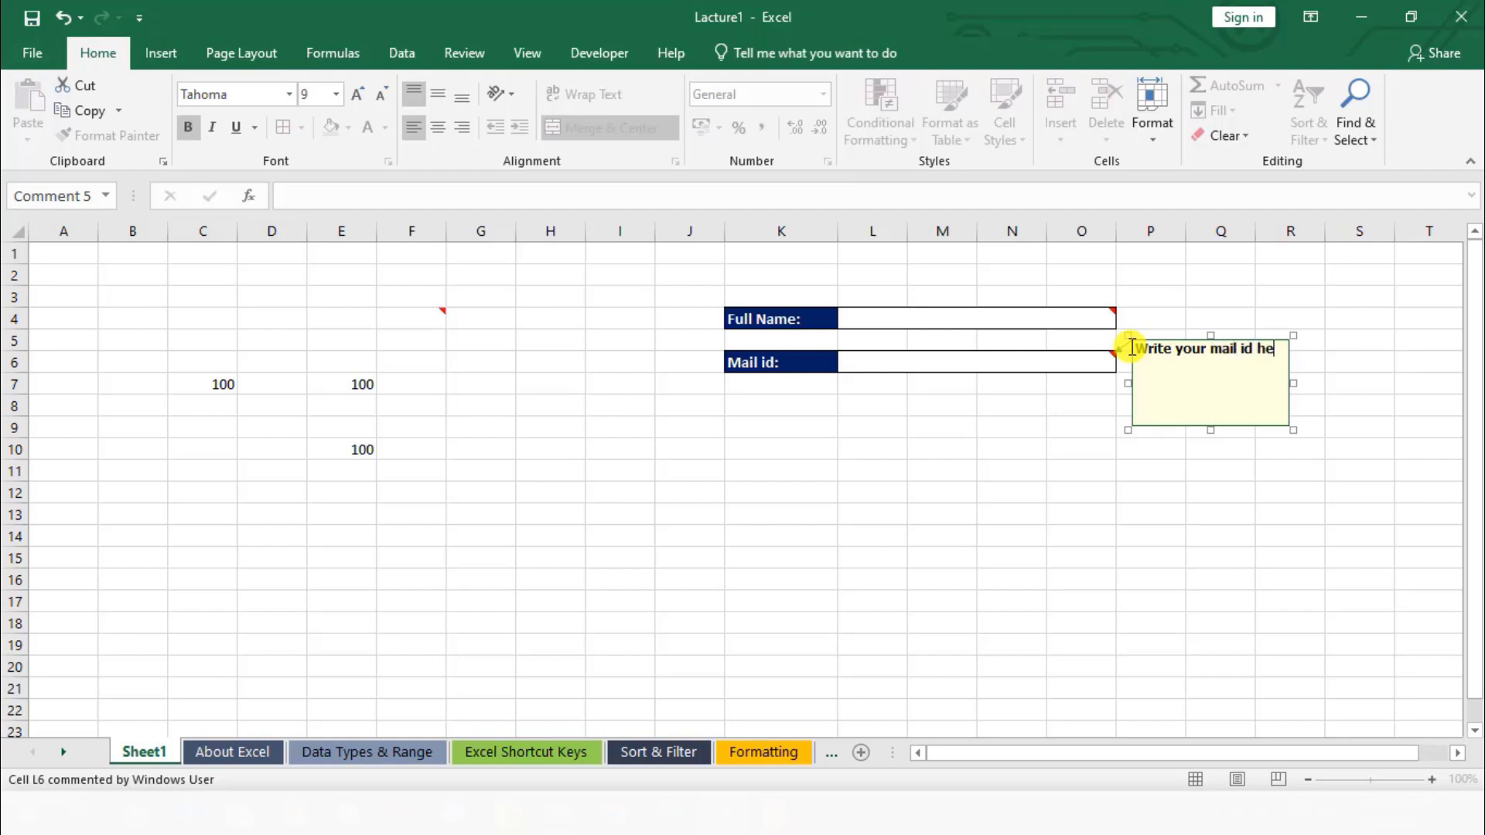
type(".")
left_click(999, 445)
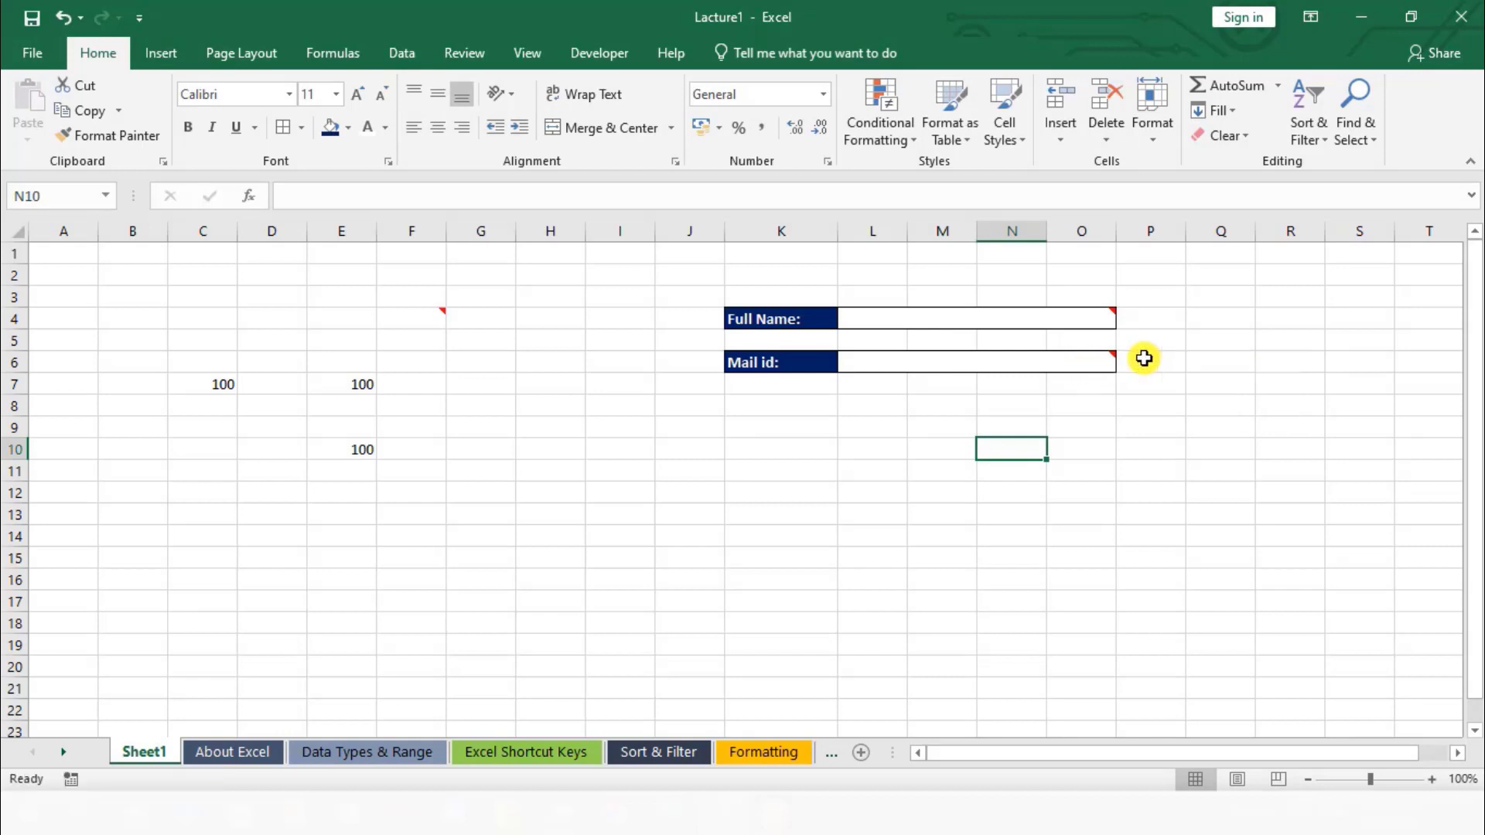
Show the comment on the Mail id entry cell permanently and hide it again
right_click(909, 362)
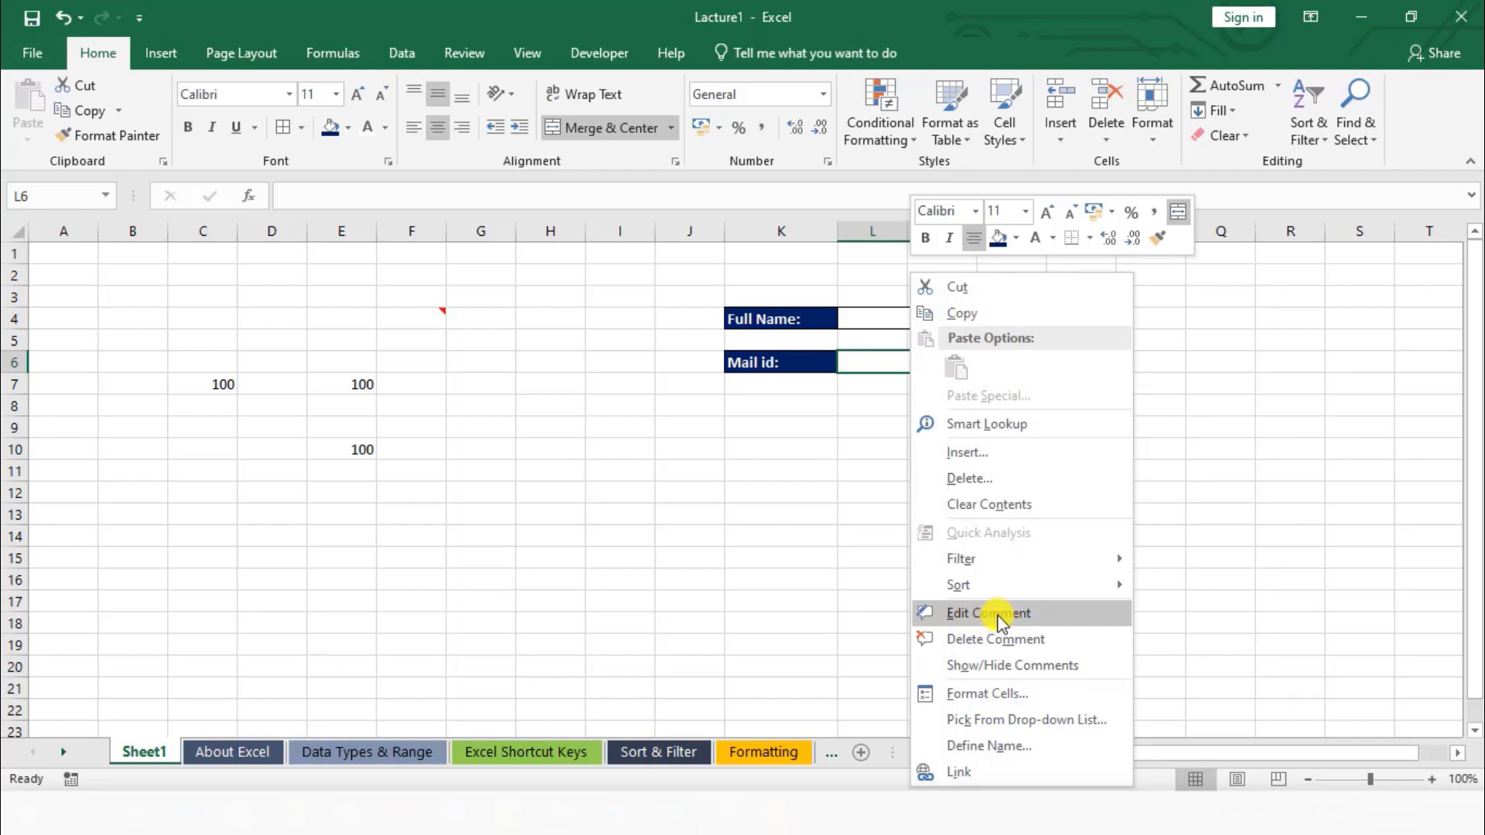
left_click(1003, 667)
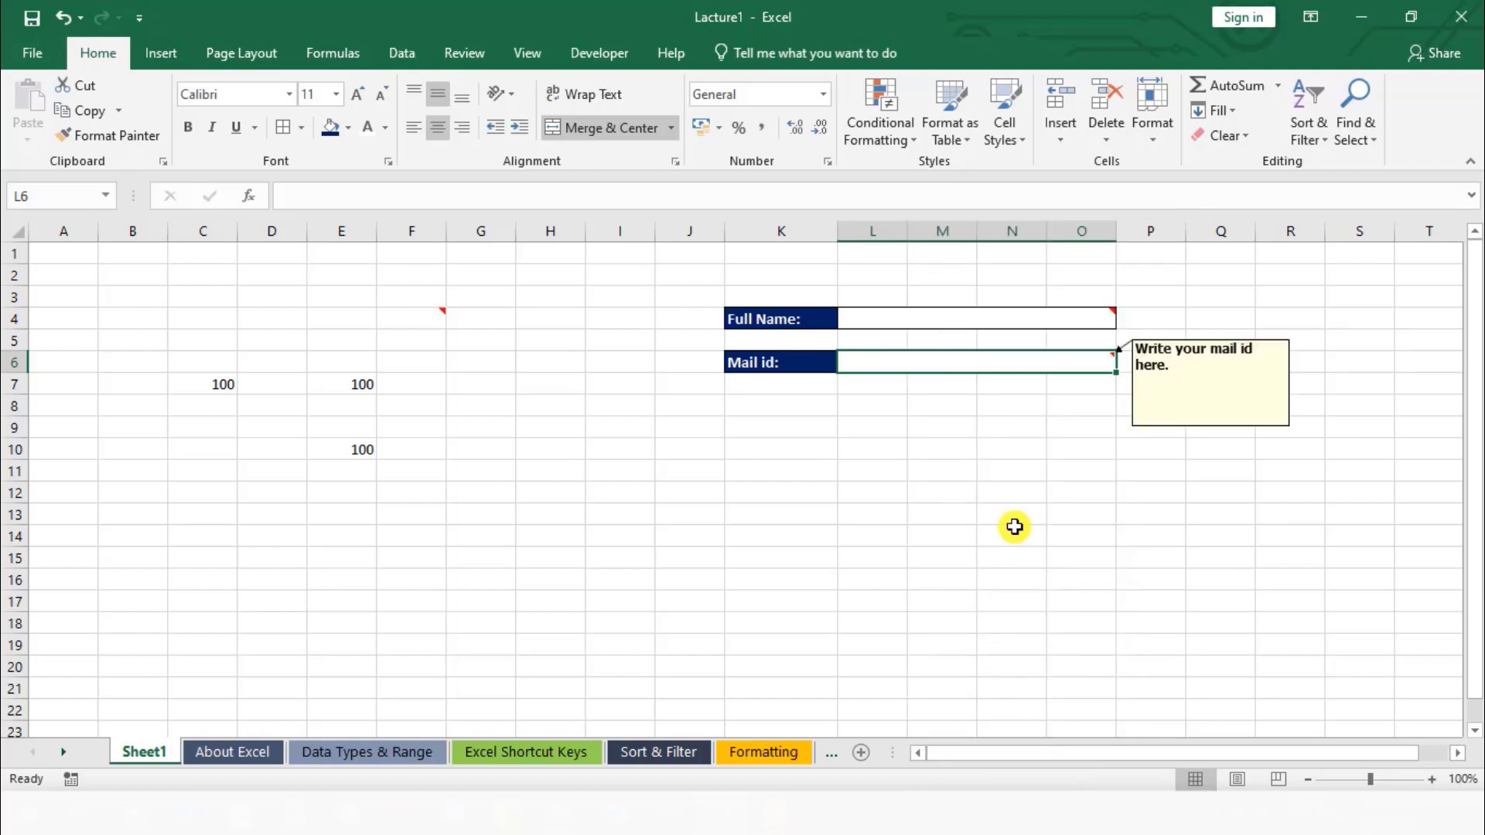
right_click(1003, 362)
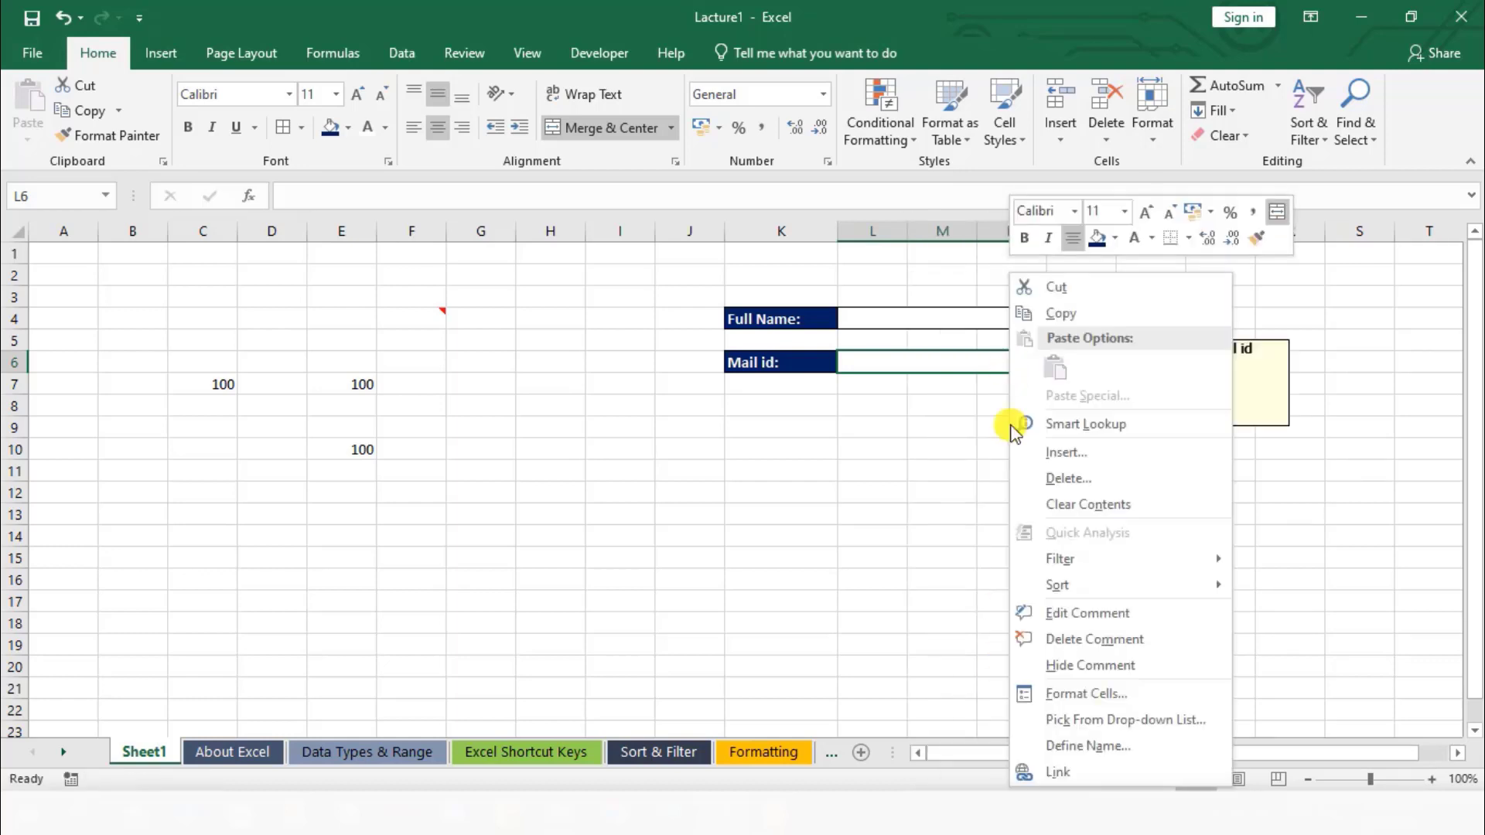
left_click(1067, 667)
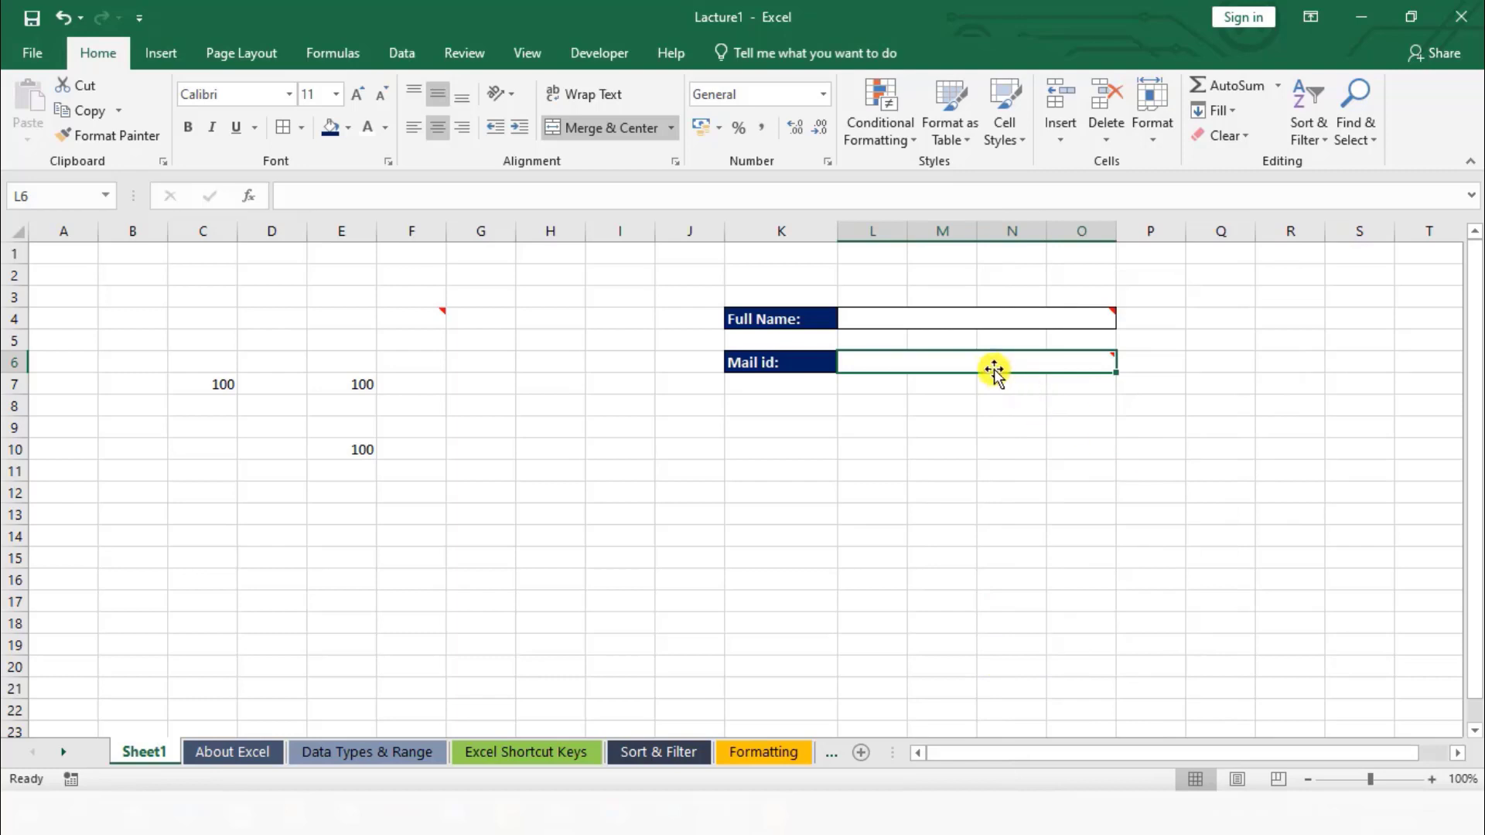
left_click(591, 462)
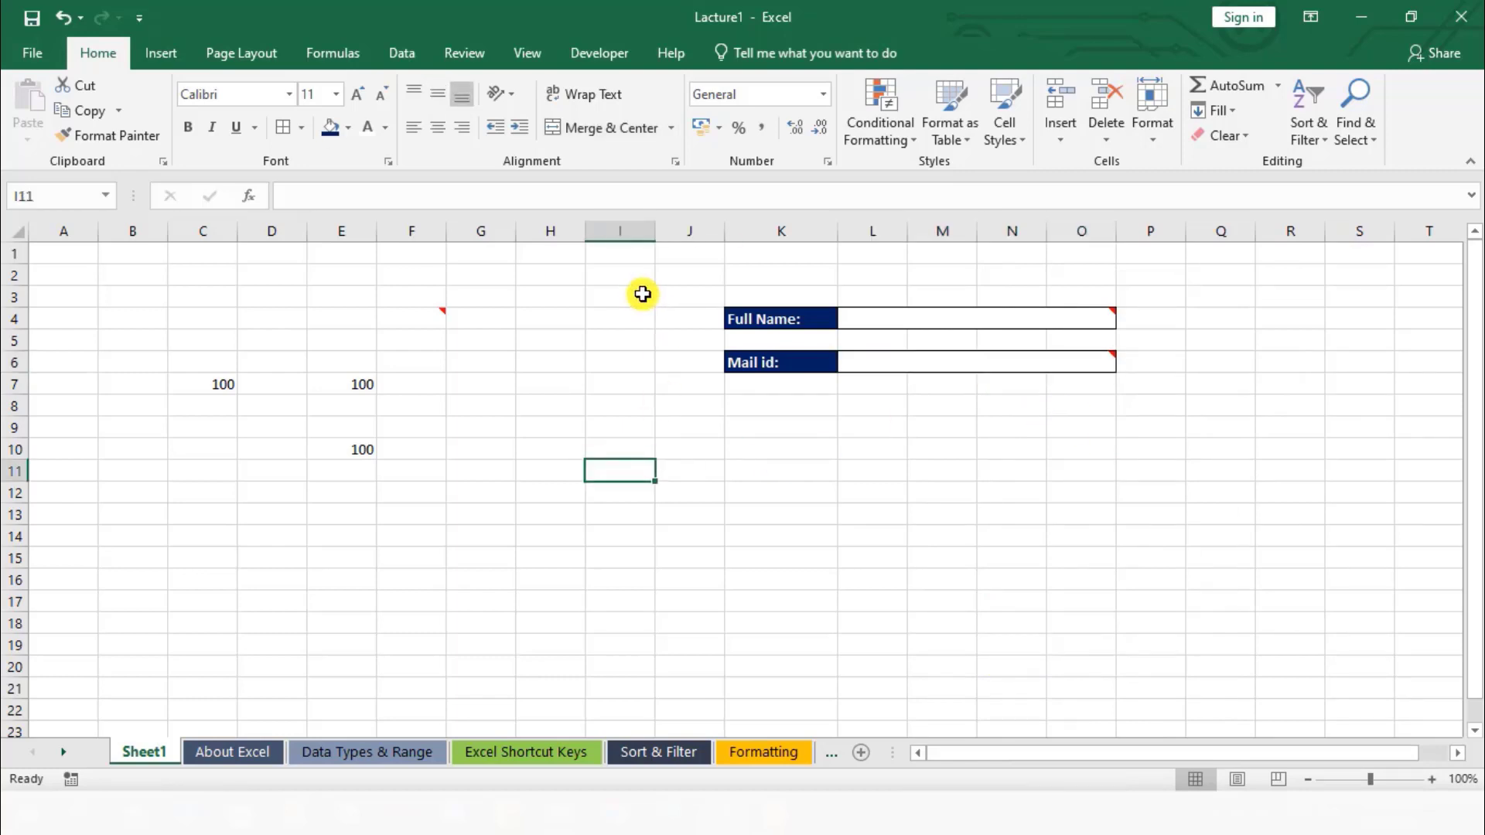
right_click(606, 334)
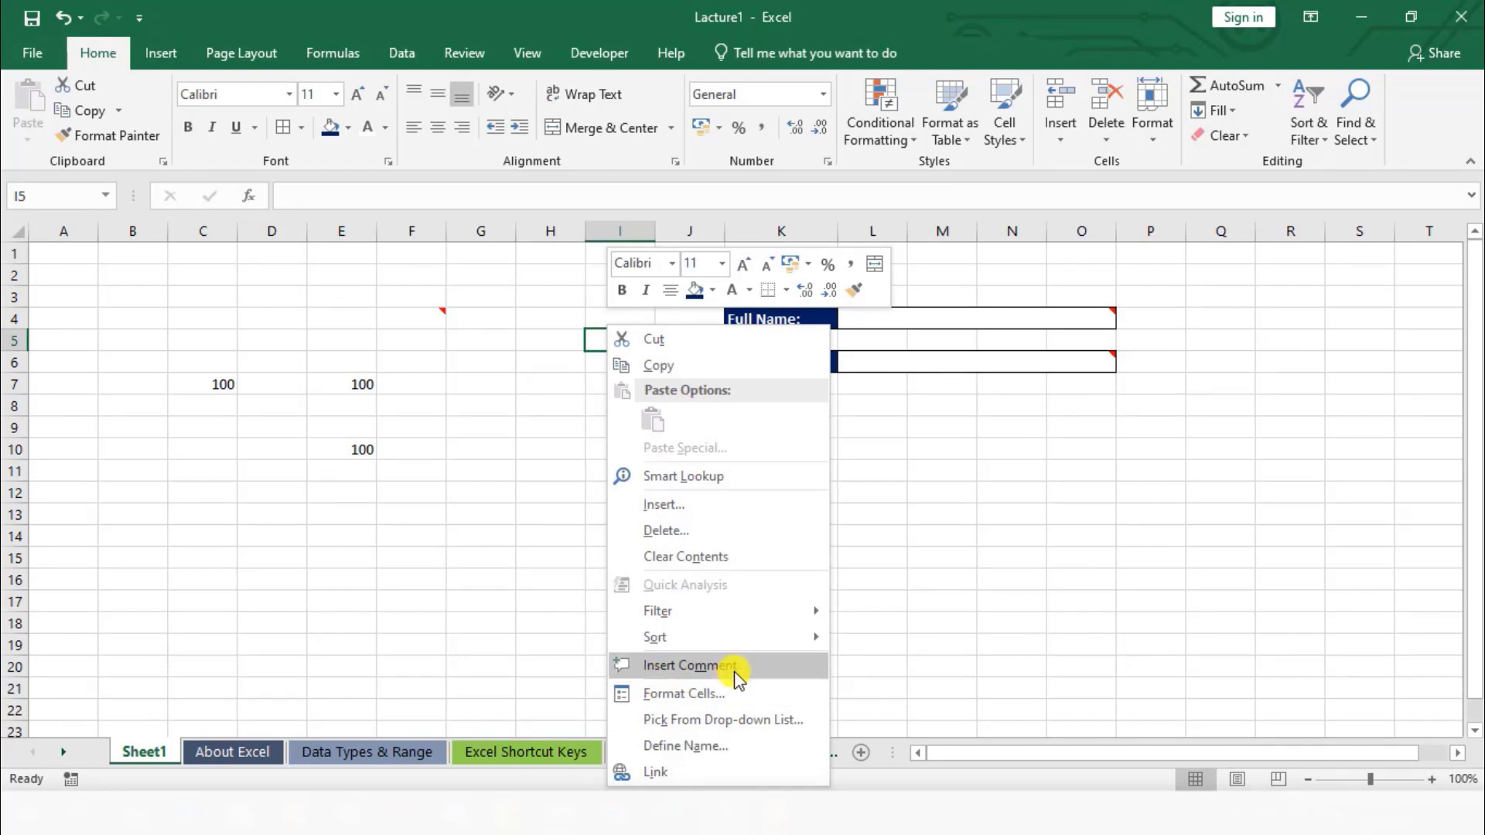
left_click(507, 501)
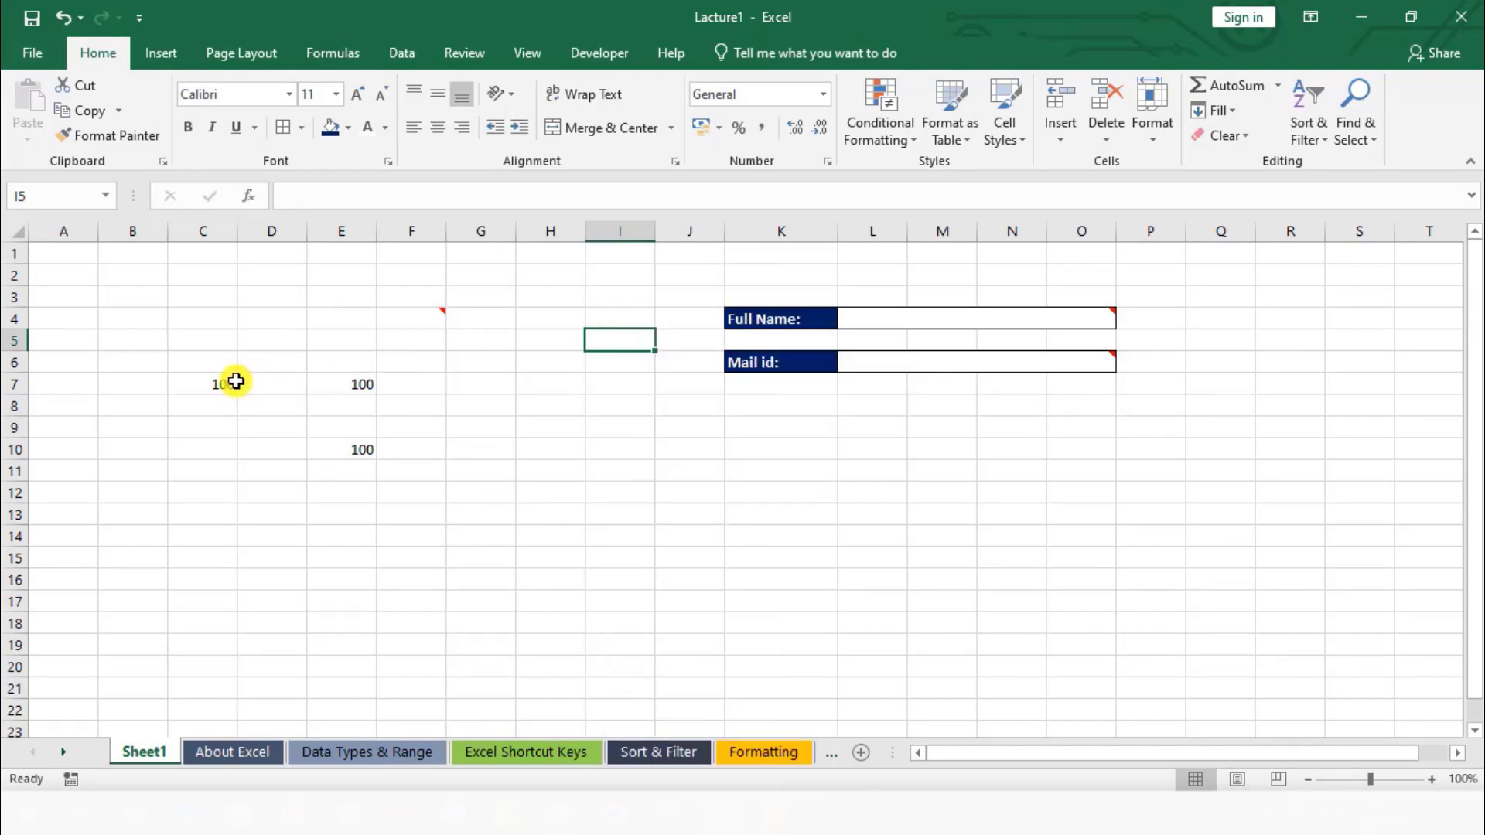
left_click_drag(232, 381, 357, 460)
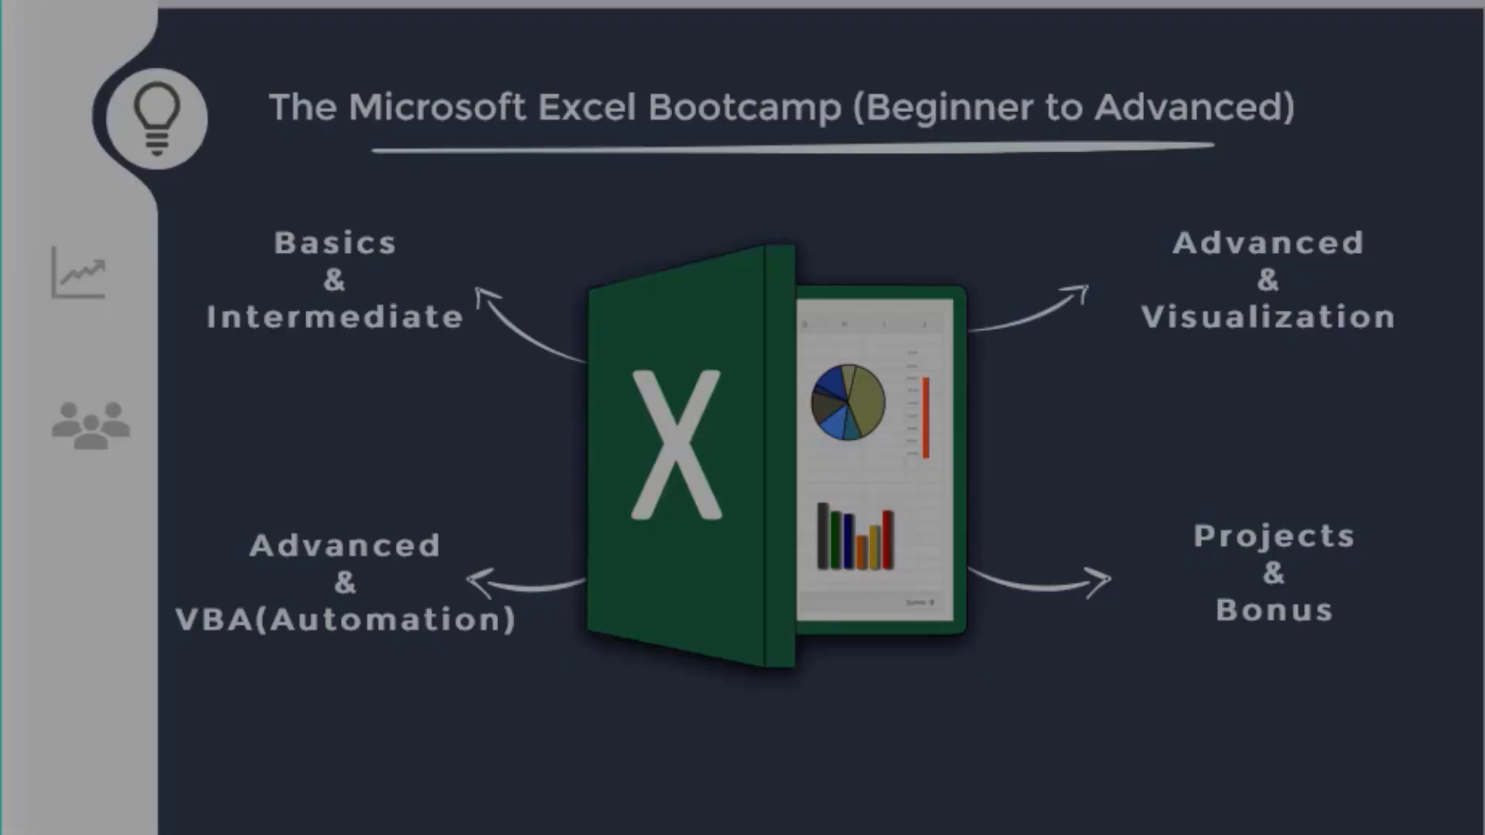